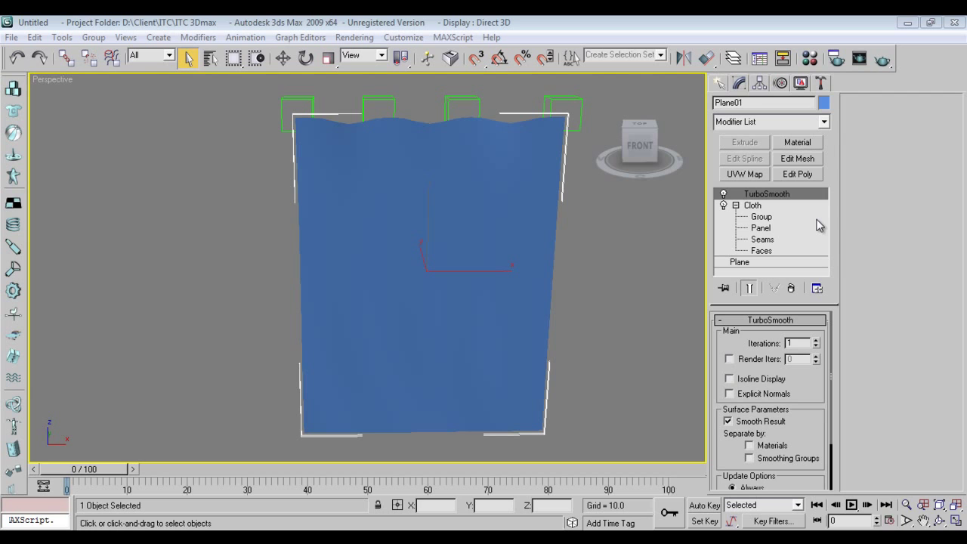
- Play back the finished curtain cloth animation, stop it and return the timeline to frame 0
{"action": "left_click", "coordinate": [851, 505]}
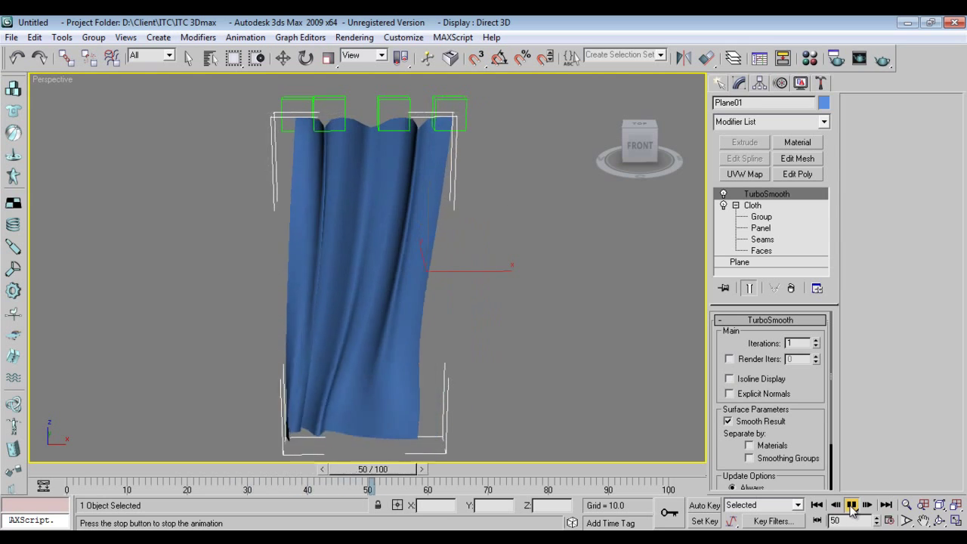
{"action": "left_click", "coordinate": [852, 507]}
{"action": "left_click_drag", "start_coordinate": [522, 472], "coordinate": [79, 466]}
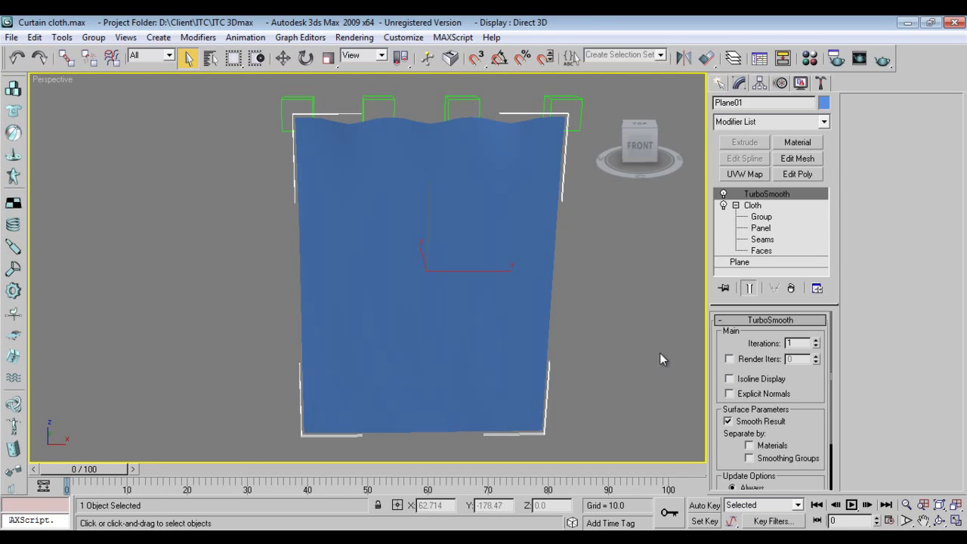
- Reset the scene to start with an empty file
{"action": "key", "text": "alt+f"}
{"action": "key", "text": "r"}
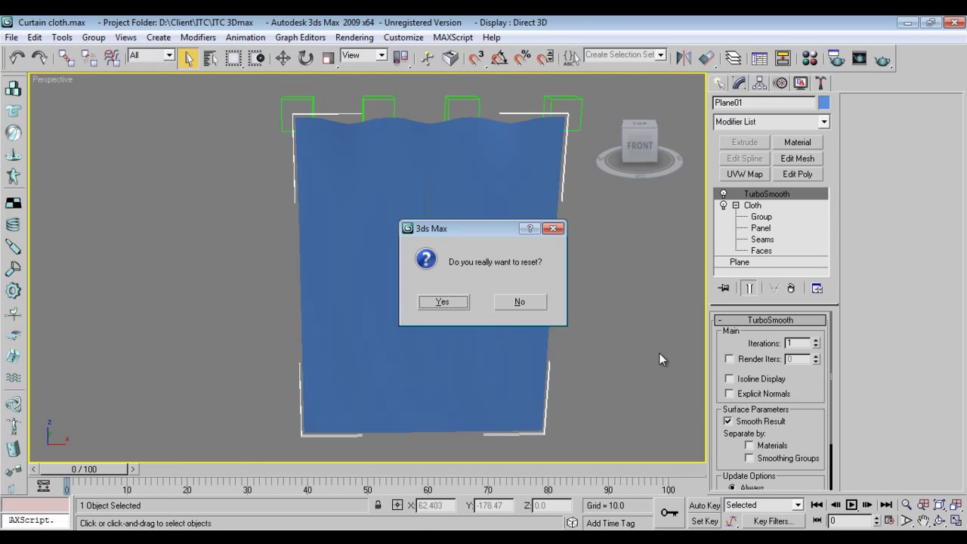
{"action": "key", "text": "Return"}
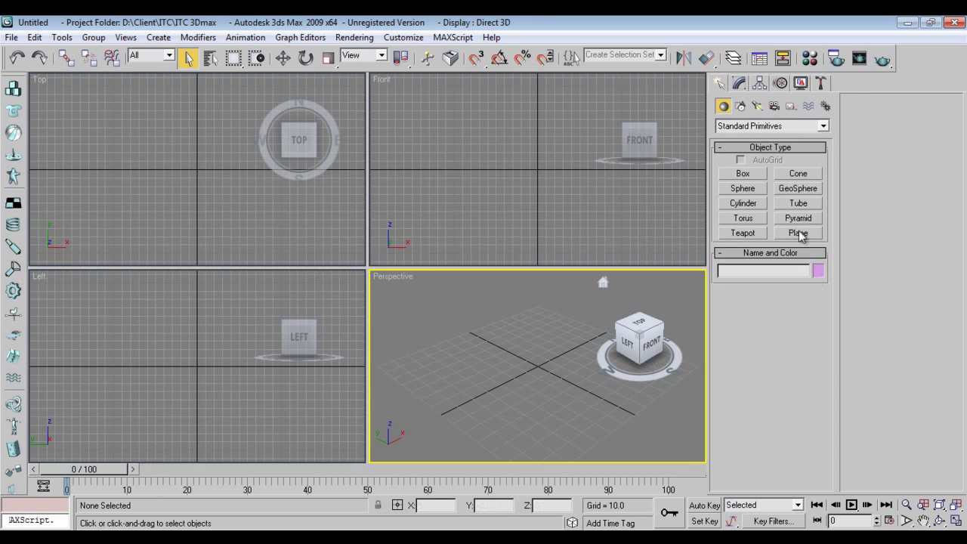
- Draw a plane about 228 long and 188 wide in the Front view, then show it with edged faces in a maximized Perspective view
{"action": "left_click", "coordinate": [798, 234]}
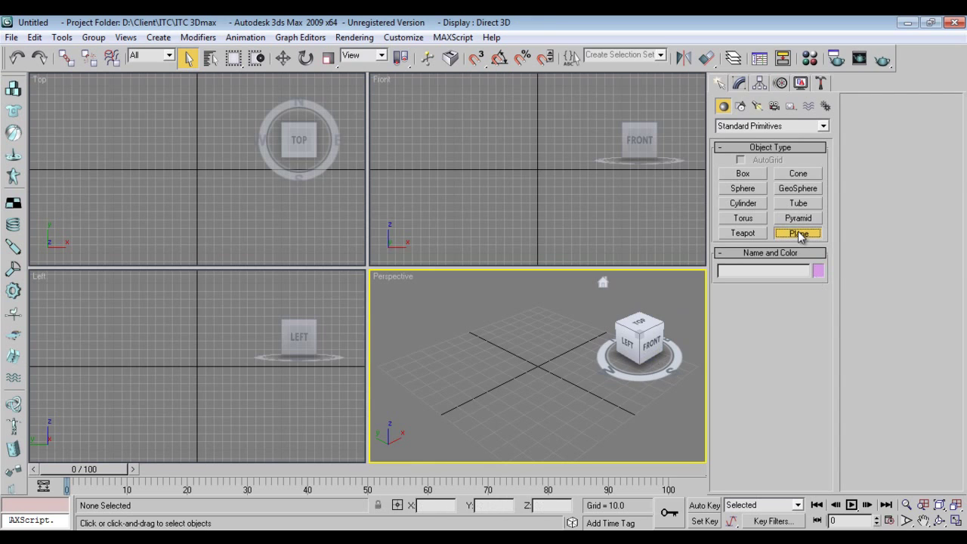
{"action": "left_click", "coordinate": [479, 135]}
{"action": "left_click_drag", "start_coordinate": [480, 106], "coordinate": [638, 296]}
{"action": "scroll", "coordinate": [501, 390], "scroll_direction": "up", "scroll_amount": 2}
{"action": "scroll", "coordinate": [507, 371], "scroll_direction": "down", "scroll_amount": 4}
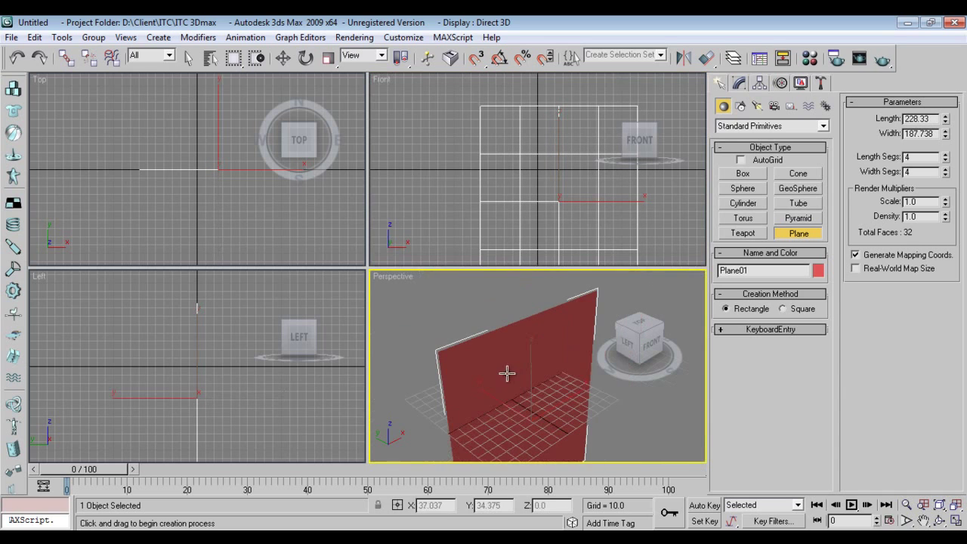
{"action": "key", "text": "alt+w"}
{"action": "middle_click_drag", "start_coordinate": [504, 352], "coordinate": [449, 342], "text": "alt"}
{"action": "key", "text": "F4"}
{"action": "scroll", "coordinate": [457, 340], "scroll_direction": "down", "scroll_amount": 3}
{"action": "right_click", "coordinate": [460, 291]}
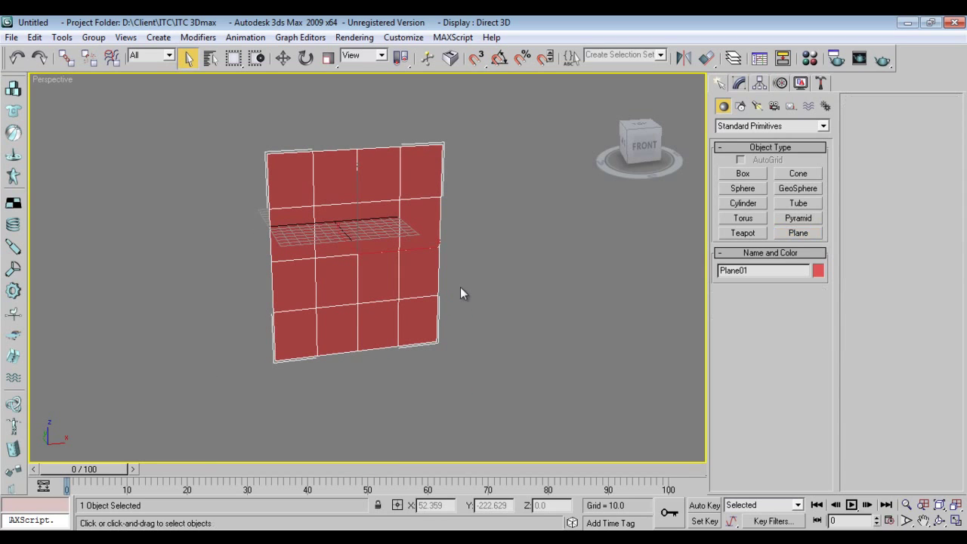
- Set the plane's length segments and width segments to 10 each
{"action": "left_click", "coordinate": [740, 83]}
{"action": "double_click", "coordinate": [805, 375]}
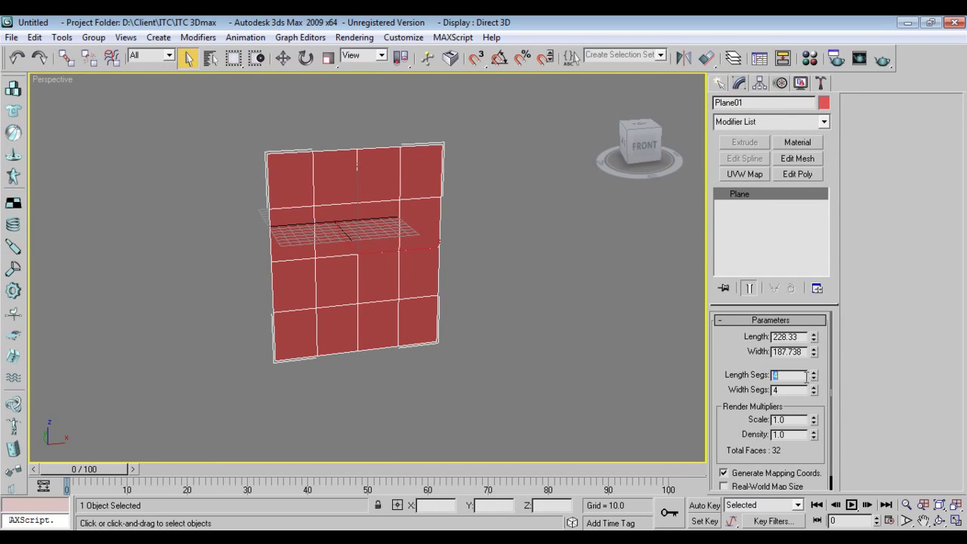
{"action": "type", "text": "10"}
{"action": "key", "text": "Tab"}
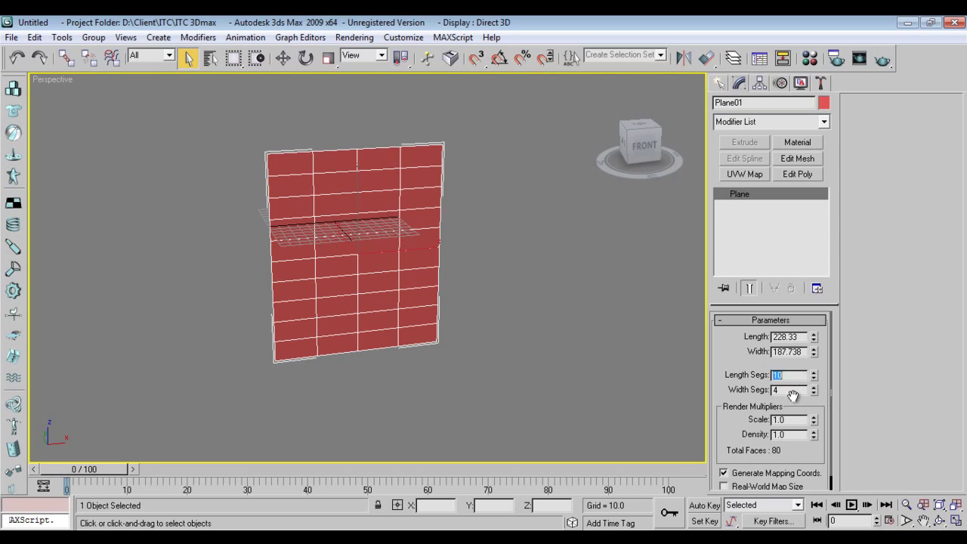
{"action": "type", "text": "10"}
{"action": "key", "text": "Return"}
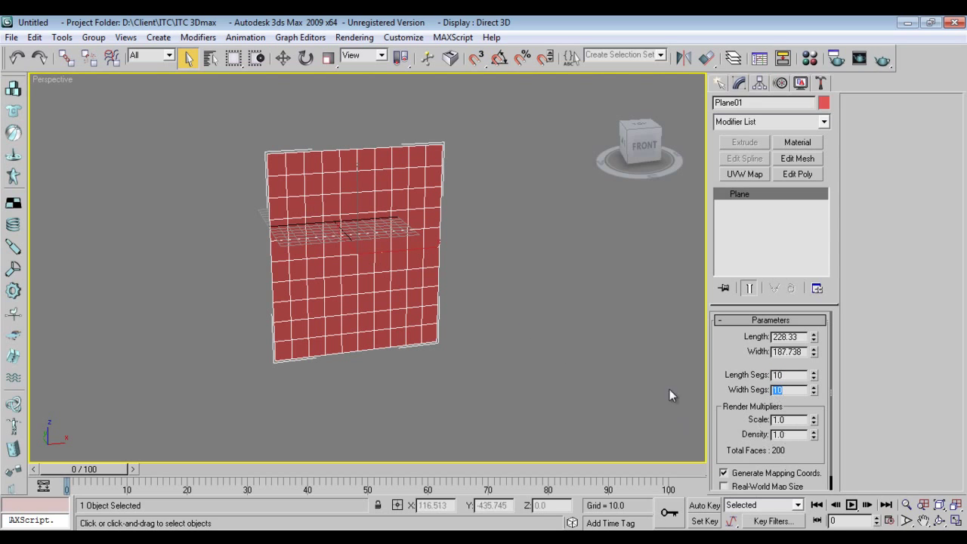
- Create a small dummy helper at the plane's upper-left corner in the maximized Front view
{"action": "right_click", "coordinate": [571, 342]}
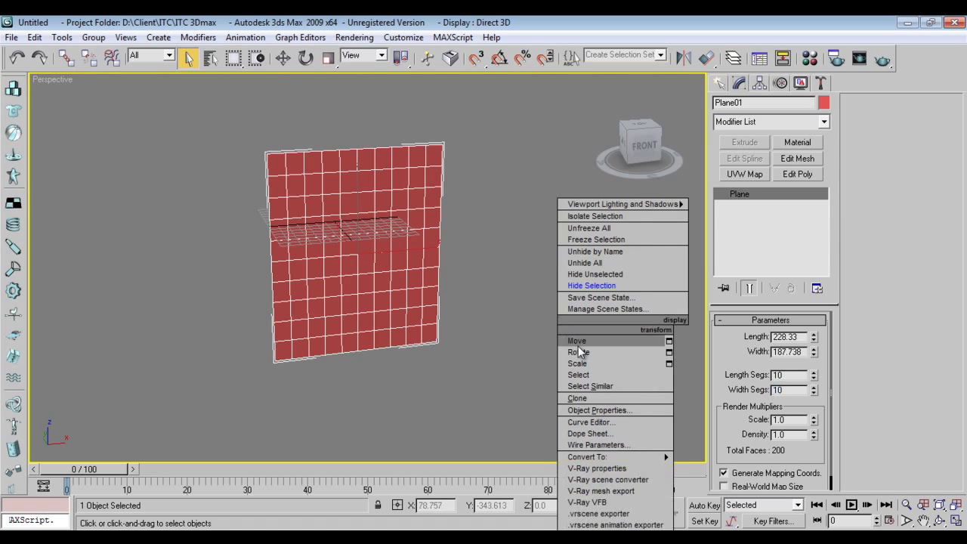
{"action": "left_click", "coordinate": [578, 346]}
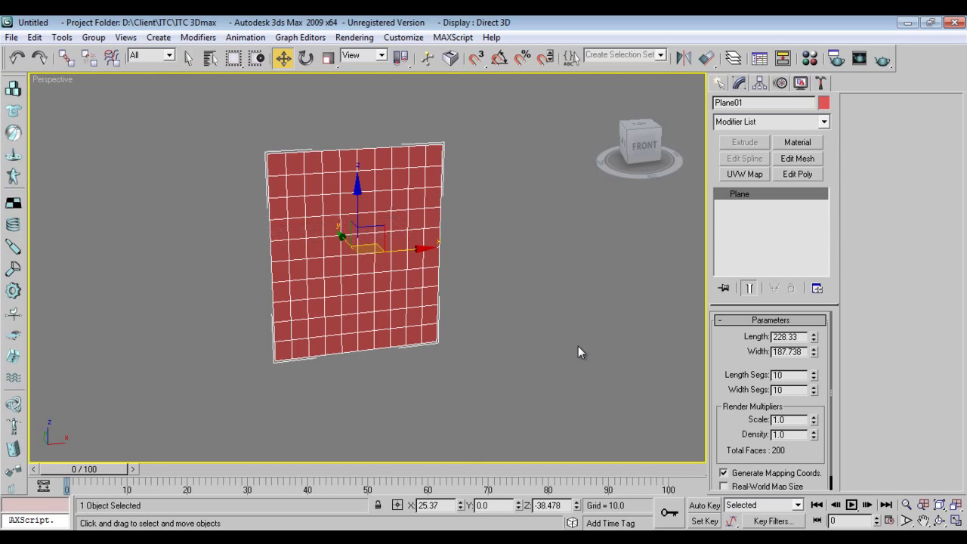
{"action": "middle_click_drag", "start_coordinate": [492, 320], "coordinate": [456, 338], "text": "alt"}
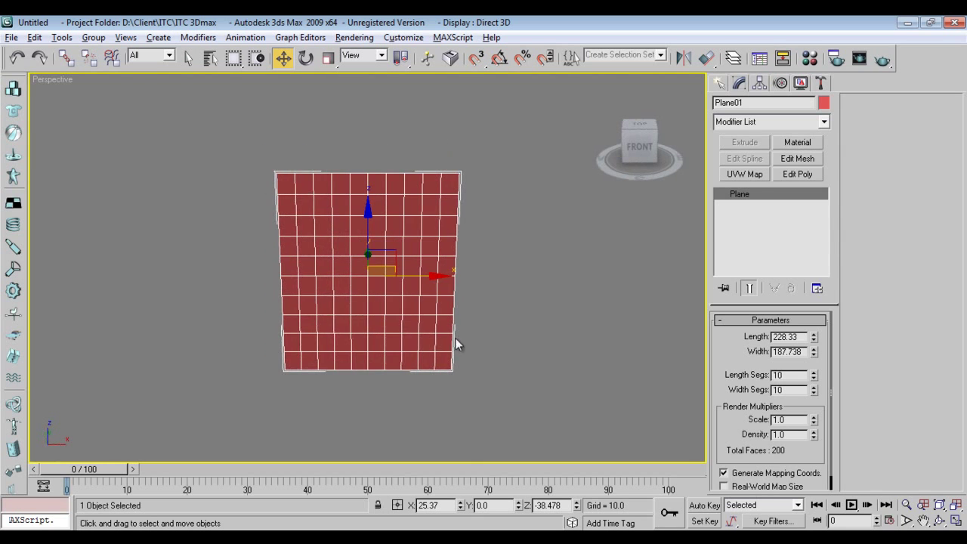
{"action": "key", "text": "f"}
{"action": "middle_click_drag", "start_coordinate": [468, 216], "coordinate": [462, 338]}
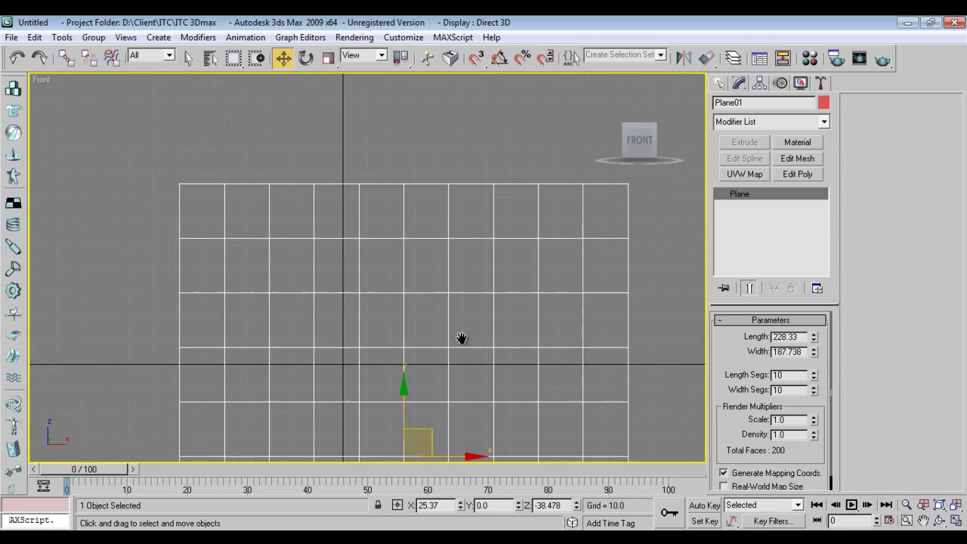
{"action": "left_click", "coordinate": [719, 83]}
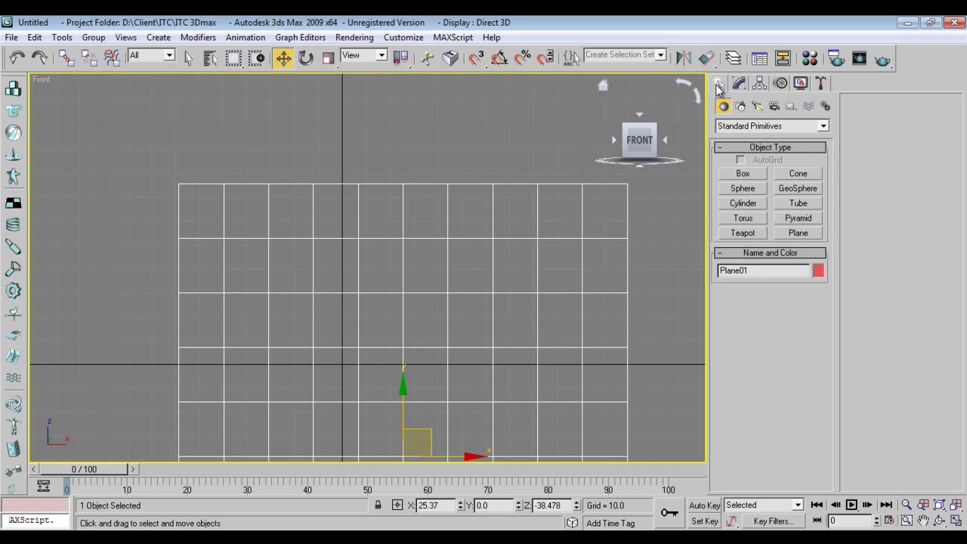
{"action": "left_click", "coordinate": [791, 107]}
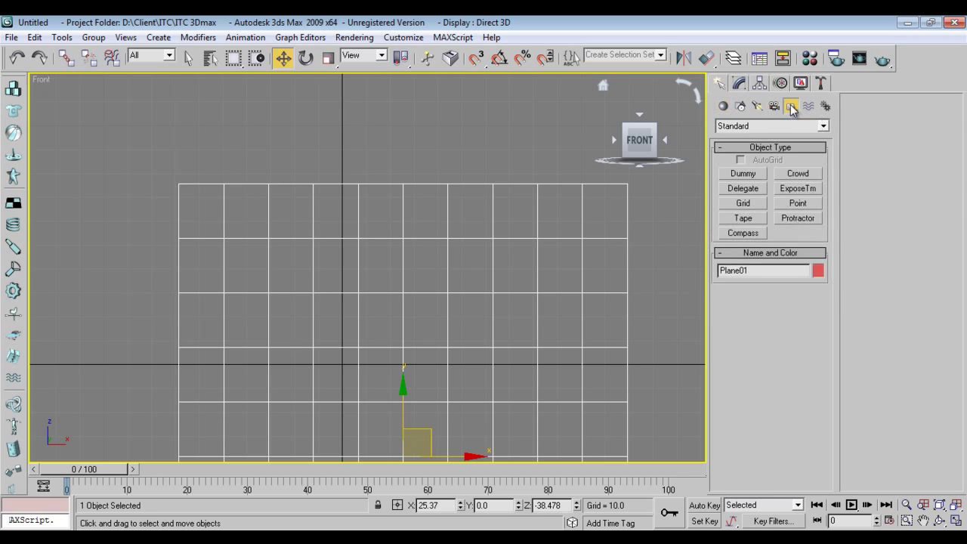
{"action": "left_click", "coordinate": [755, 175]}
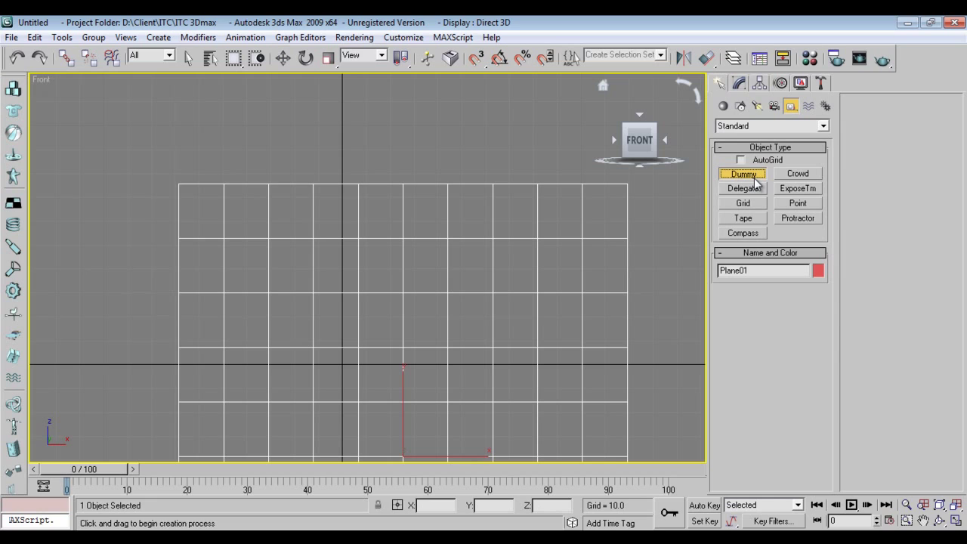
{"action": "left_click", "coordinate": [725, 109]}
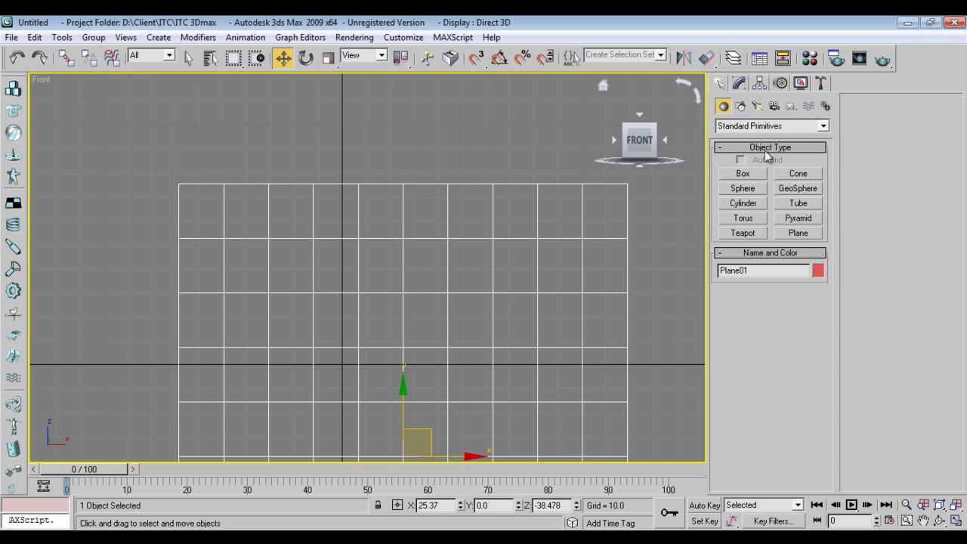
{"action": "left_click", "coordinate": [791, 108]}
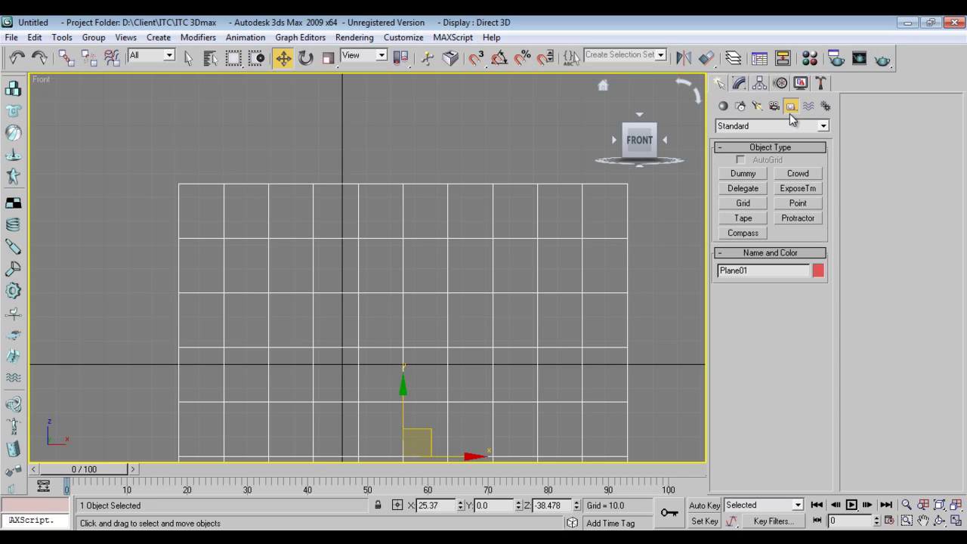
{"action": "left_click", "coordinate": [743, 173]}
{"action": "left_click_drag", "start_coordinate": [178, 180], "coordinate": [184, 200]}
- Move the dummy slightly right and up over the plane's upper-left corner, to about X -62 and Z 80
{"action": "key", "text": "t"}
{"action": "key", "text": "w"}
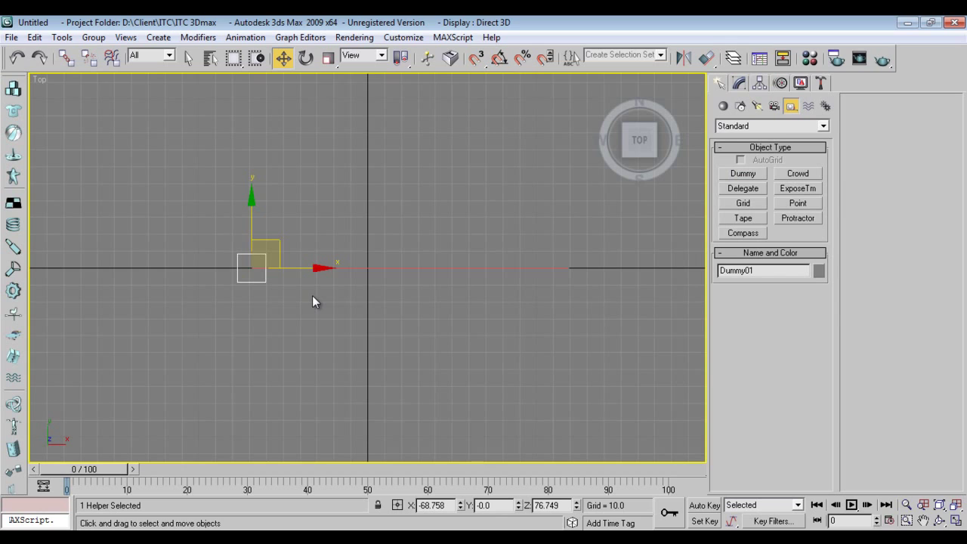
{"action": "scroll", "coordinate": [306, 289], "scroll_direction": "up", "scroll_amount": 1}
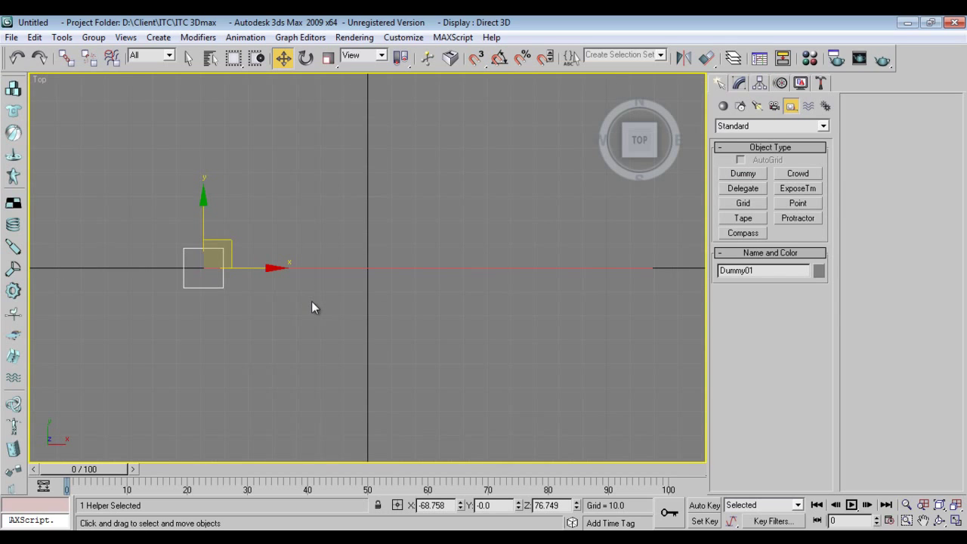
{"action": "scroll", "coordinate": [215, 291], "scroll_direction": "up", "scroll_amount": 2}
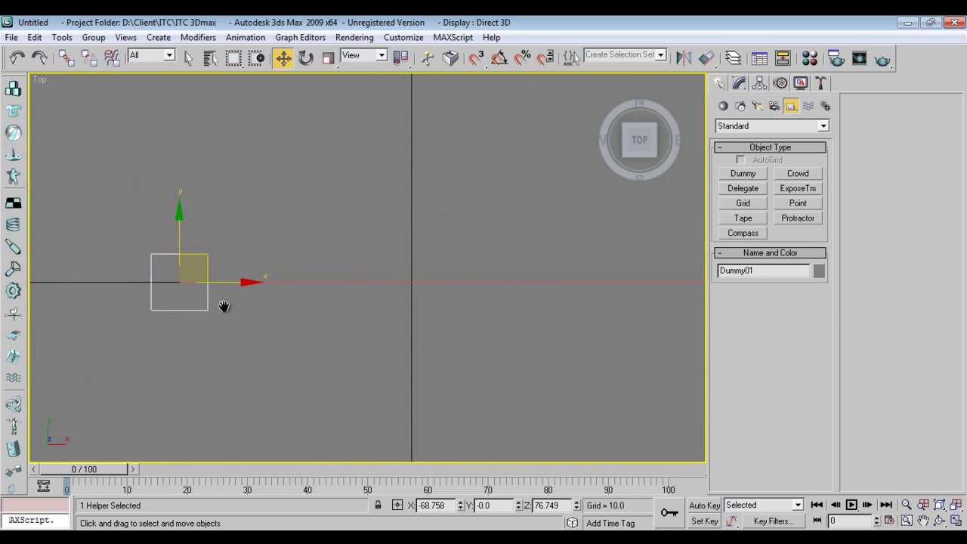
{"action": "left_click_drag", "start_coordinate": [233, 283], "coordinate": [255, 294]}
{"action": "key", "text": "f"}
{"action": "middle_click_drag", "start_coordinate": [255, 294], "coordinate": [339, 296]}
{"action": "scroll", "coordinate": [250, 274], "scroll_direction": "up", "scroll_amount": 2}
{"action": "scroll", "coordinate": [141, 215], "scroll_direction": "up", "scroll_amount": 1}
{"action": "left_click_drag", "start_coordinate": [165, 212], "coordinate": [165, 190]}
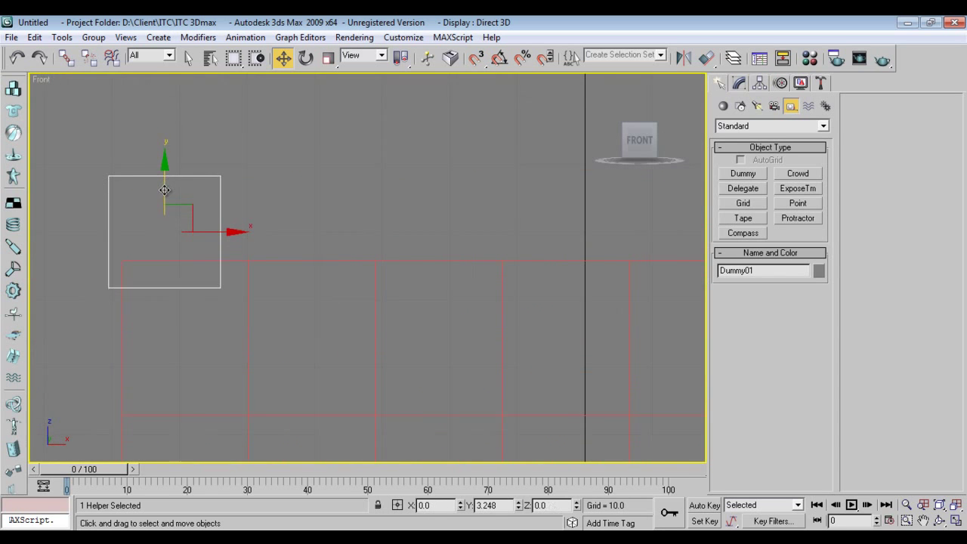
{"action": "scroll", "coordinate": [286, 297], "scroll_direction": "down", "scroll_amount": 2}
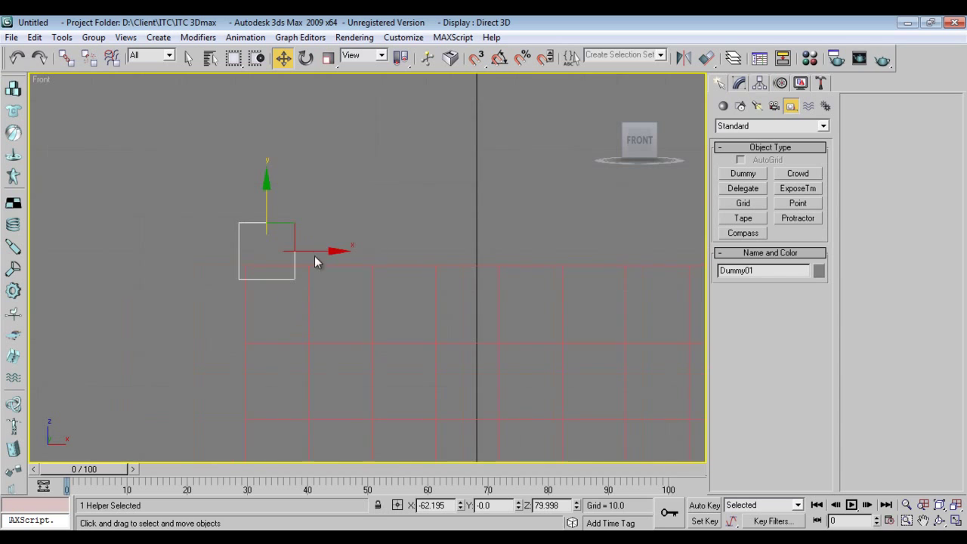
- Clone the dummy three times as copies spaced along the plane's top edge, ending at its upper-right corner
{"action": "left_click_drag", "start_coordinate": [315, 260], "coordinate": [551, 326], "text": "shift"}
{"action": "left_click", "coordinate": [484, 340]}
{"action": "scroll", "coordinate": [565, 377], "scroll_direction": "down", "scroll_amount": 3}
{"action": "left_click_drag", "start_coordinate": [384, 285], "coordinate": [477, 322], "text": "shift"}
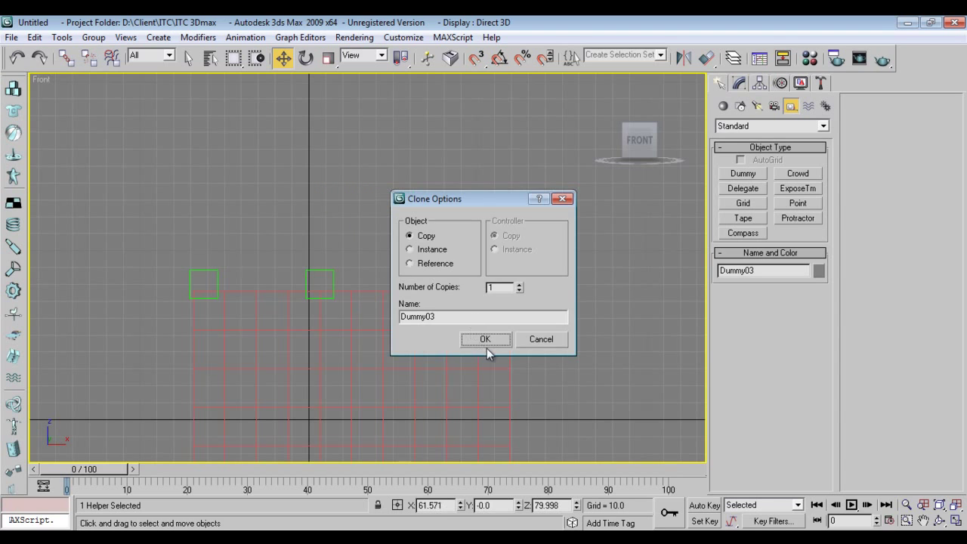
{"action": "left_click", "coordinate": [485, 340]}
{"action": "left_click_drag", "start_coordinate": [475, 286], "coordinate": [569, 300], "text": "shift"}
{"action": "left_click", "coordinate": [488, 340]}
- Select the plane and rename it Cloth
{"action": "middle_click_drag", "start_coordinate": [442, 388], "coordinate": [496, 320]}
{"action": "left_click", "coordinate": [560, 348]}
{"action": "middle_click_drag", "start_coordinate": [544, 358], "coordinate": [544, 326]}
{"action": "scroll", "coordinate": [560, 325], "scroll_direction": "down", "scroll_amount": 2}
{"action": "left_click_drag", "start_coordinate": [767, 271], "coordinate": [643, 264]}
{"action": "type", "text": "Cloth"}
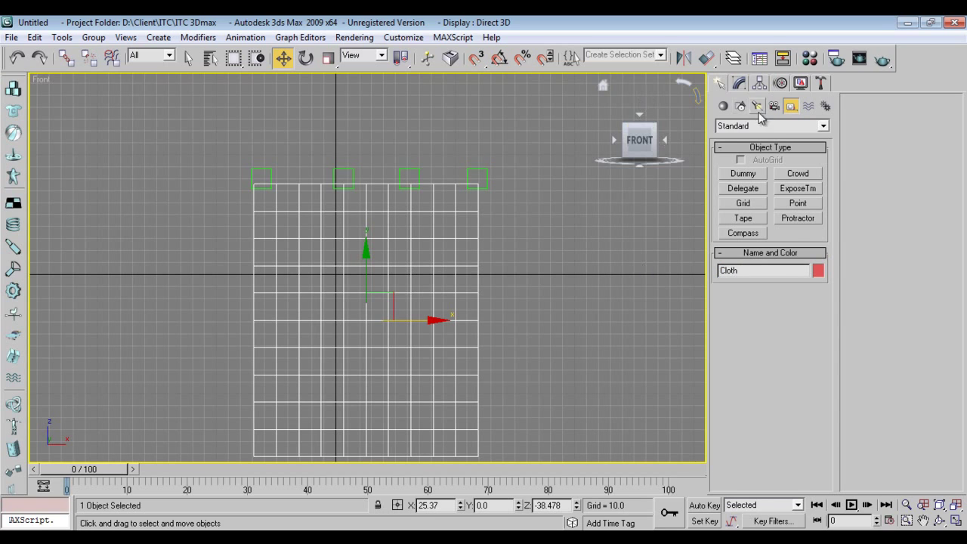
- Apply the Cloth modifier to the plane
{"action": "left_click", "coordinate": [739, 83]}
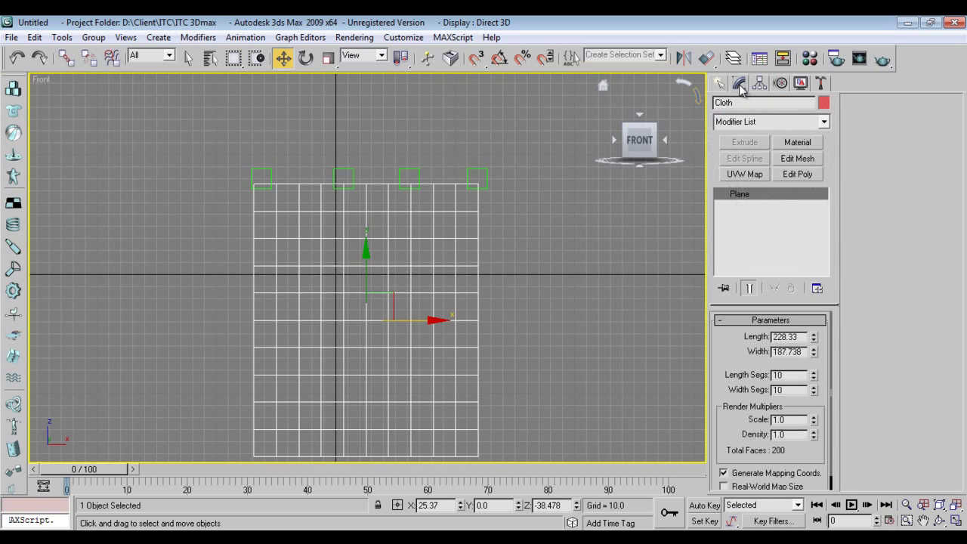
{"action": "left_click", "coordinate": [792, 123]}
{"action": "key", "text": "c"}
{"action": "key", "text": "l"}
{"action": "key", "text": "Return"}
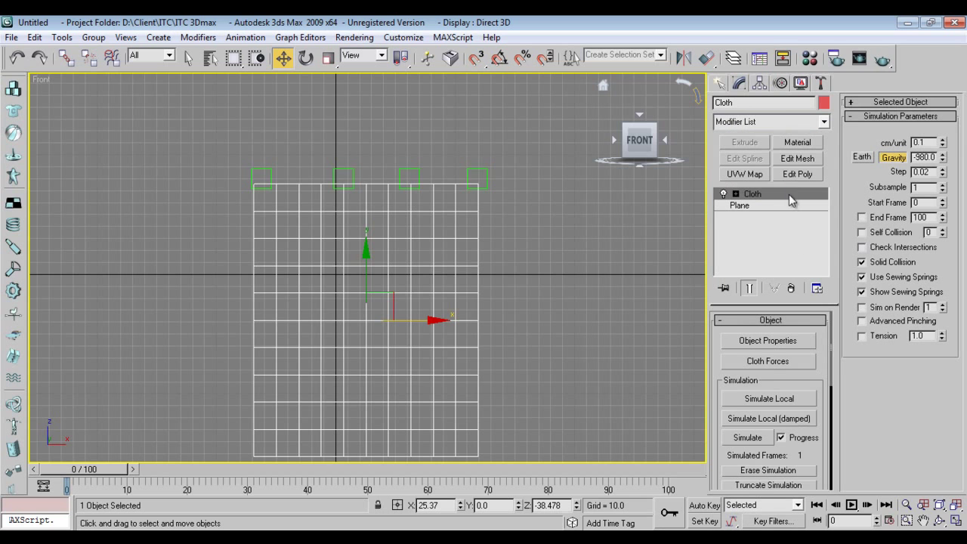
- In the modifier's object properties, define the Cloth plane as cloth with the Default preset
{"action": "left_click", "coordinate": [792, 342]}
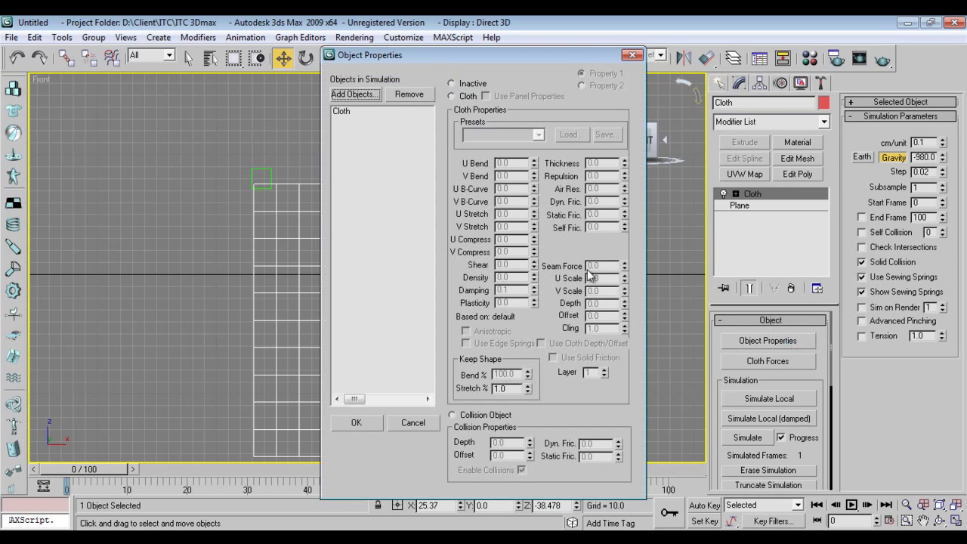
{"action": "left_click", "coordinate": [339, 110]}
{"action": "left_click", "coordinate": [452, 96]}
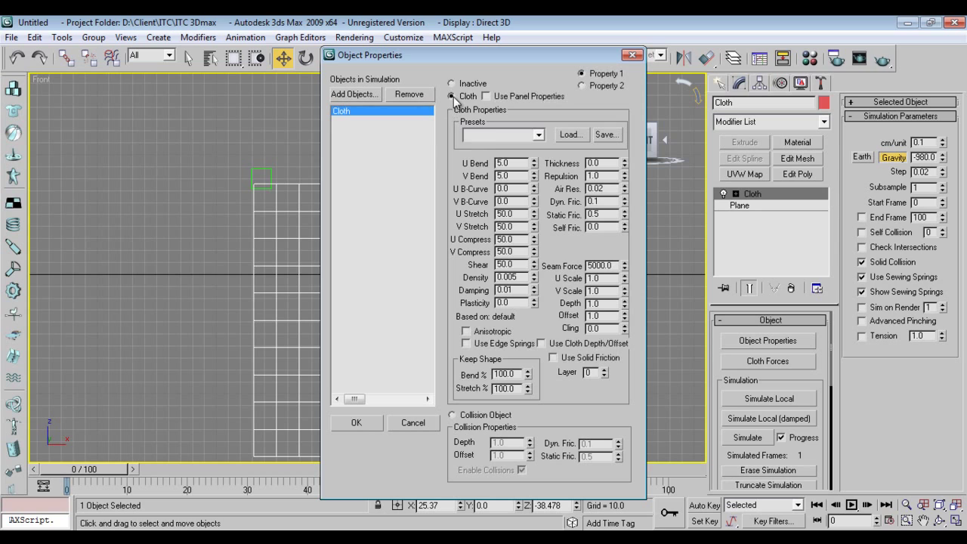
{"action": "left_click", "coordinate": [497, 134]}
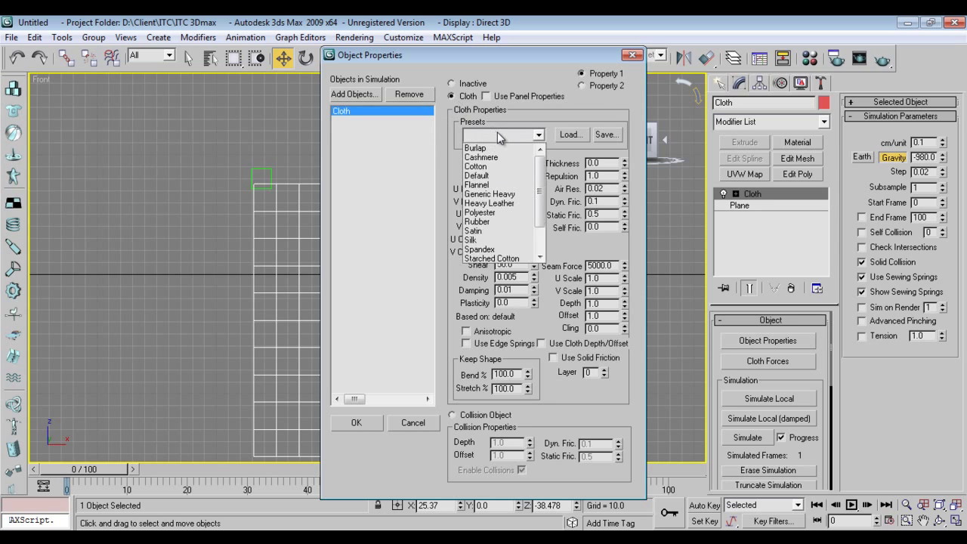
{"action": "left_click", "coordinate": [493, 175]}
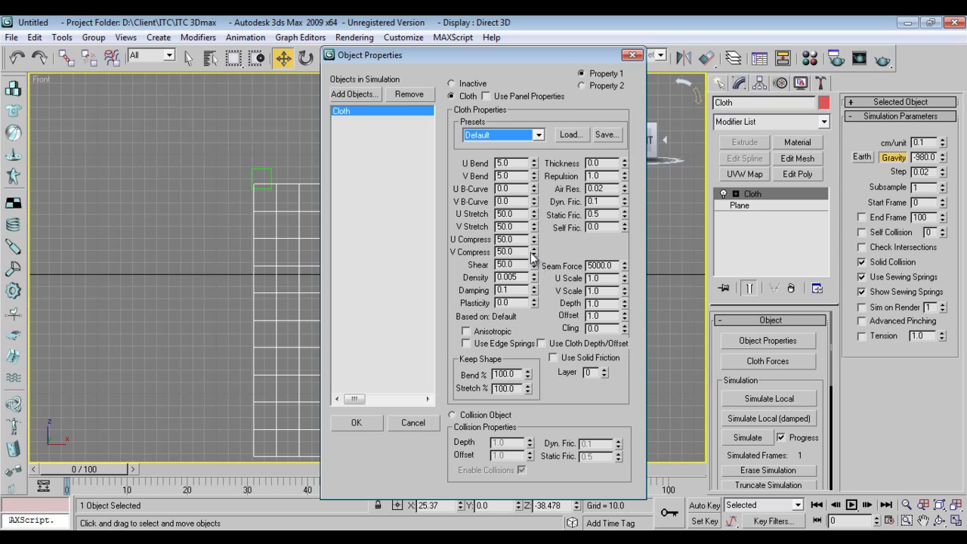
- Review the U and V Stretch settings and the list of scene objects available to add to the cloth simulation, without adding any
{"action": "left_click_drag", "start_coordinate": [522, 215], "coordinate": [496, 214]}
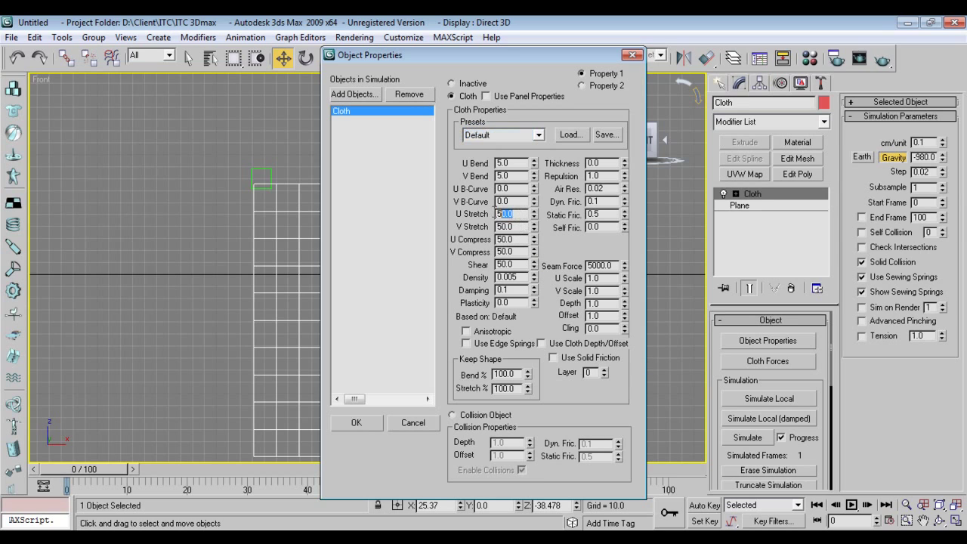
{"action": "key", "text": "Tab"}
{"action": "left_click_drag", "start_coordinate": [517, 214], "coordinate": [491, 214]}
{"action": "key", "text": "Tab"}
{"action": "key", "text": "Tab"}
{"action": "left_click_drag", "start_coordinate": [520, 227], "coordinate": [494, 214]}
{"action": "left_click", "coordinate": [362, 92]}
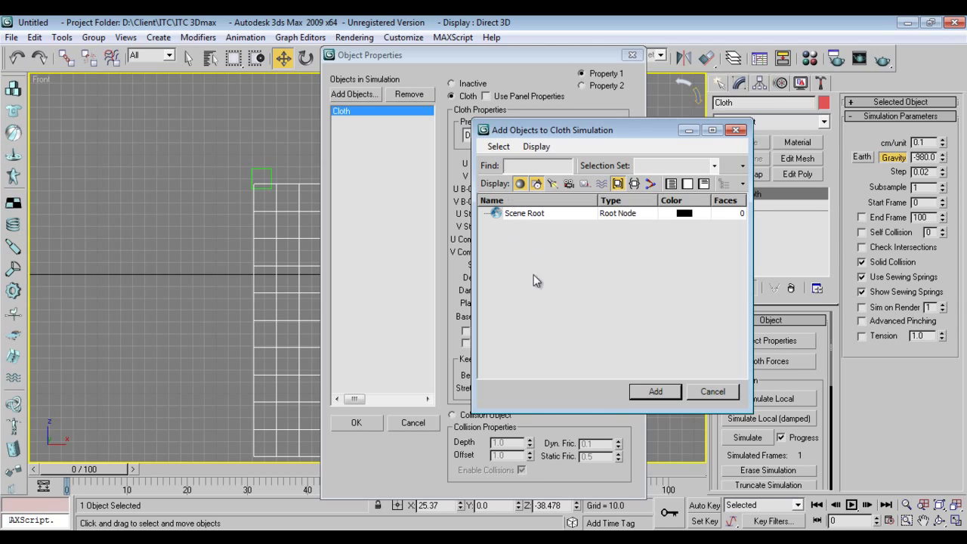
{"action": "left_click", "coordinate": [710, 391]}
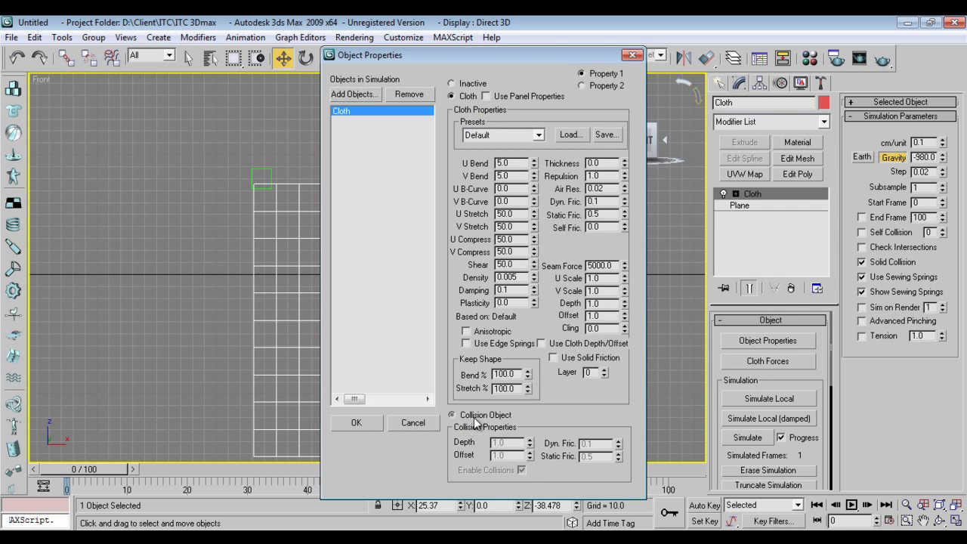
- Keep the plane defined as Cloth rather than Collision Object and accept the object properties
{"action": "left_click", "coordinate": [462, 417]}
{"action": "left_click", "coordinate": [451, 96]}
{"action": "left_click", "coordinate": [363, 424]}
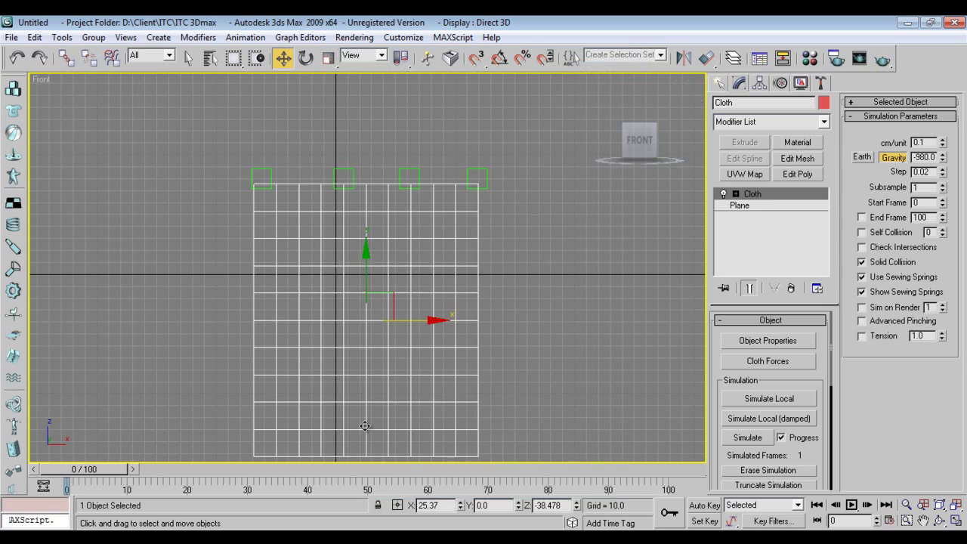
- At the Cloth modifier's Group level, make a group from the two leftmost vertices of the top edge
{"action": "left_click", "coordinate": [736, 194]}
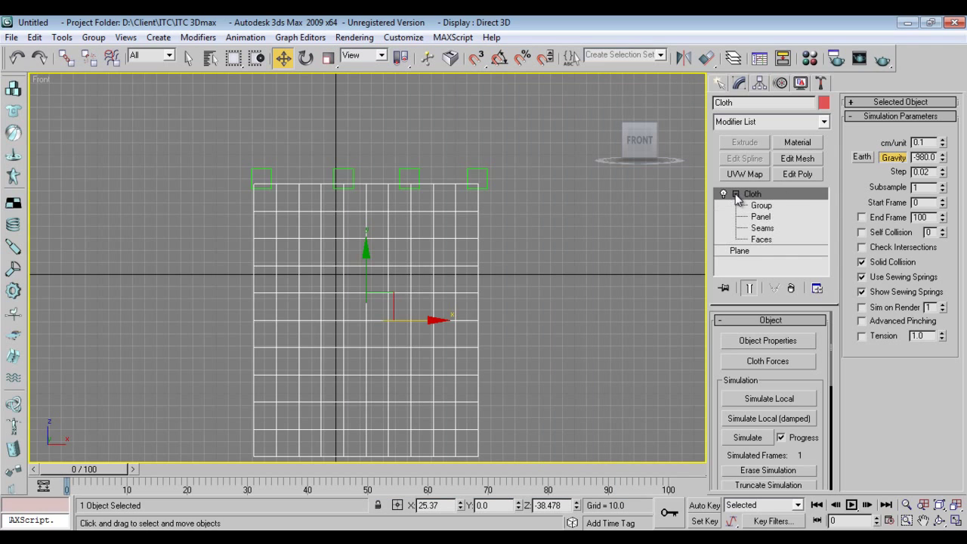
{"action": "left_click", "coordinate": [760, 205]}
{"action": "scroll", "coordinate": [339, 247], "scroll_direction": "up", "scroll_amount": 2}
{"action": "scroll", "coordinate": [339, 247], "scroll_direction": "up", "scroll_amount": 2}
{"action": "left_click_drag", "start_coordinate": [221, 189], "coordinate": [296, 211]}
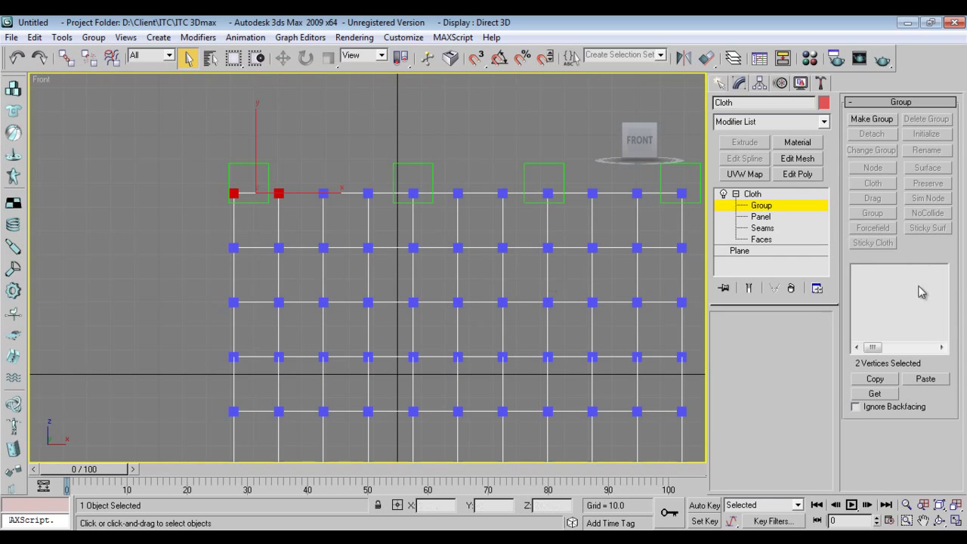
{"action": "left_click", "coordinate": [870, 121]}
{"action": "left_click", "coordinate": [427, 302]}
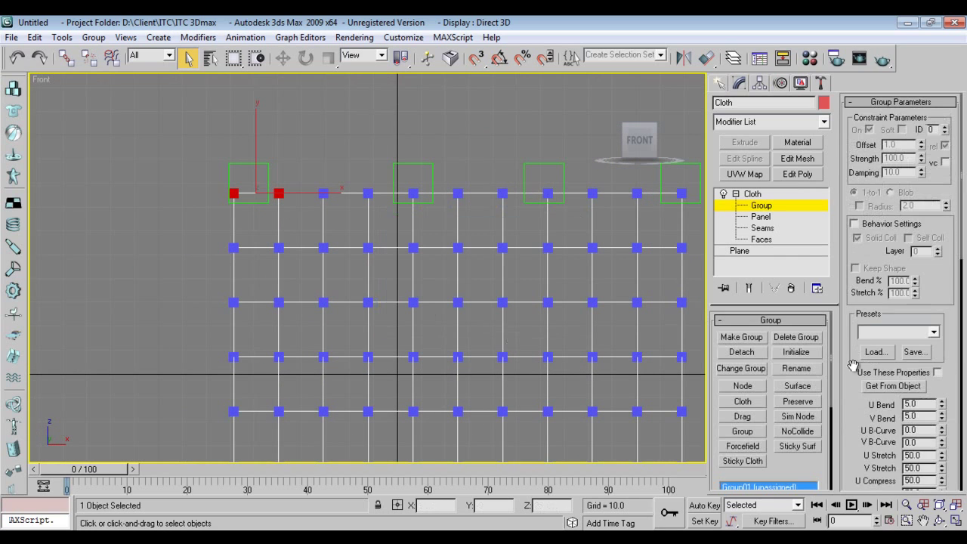
- Enable soft selection with a falloff of 22.6 for the first group and constrain it as a Node to the leftmost dummy
{"action": "scroll", "coordinate": [867, 340], "scroll_direction": "down", "scroll_amount": 10}
{"action": "left_click", "coordinate": [867, 325]}
{"action": "left_click", "coordinate": [873, 325]}
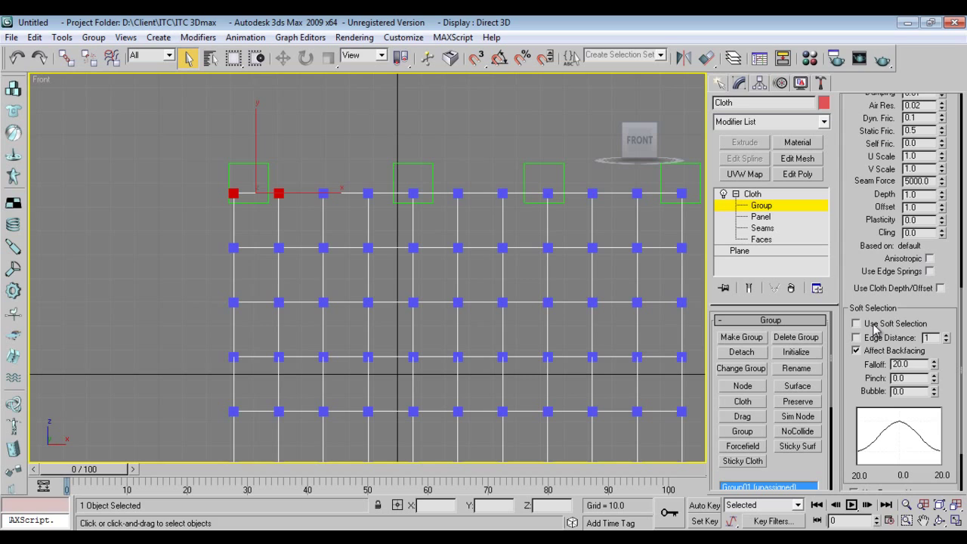
{"action": "left_click", "coordinate": [856, 323]}
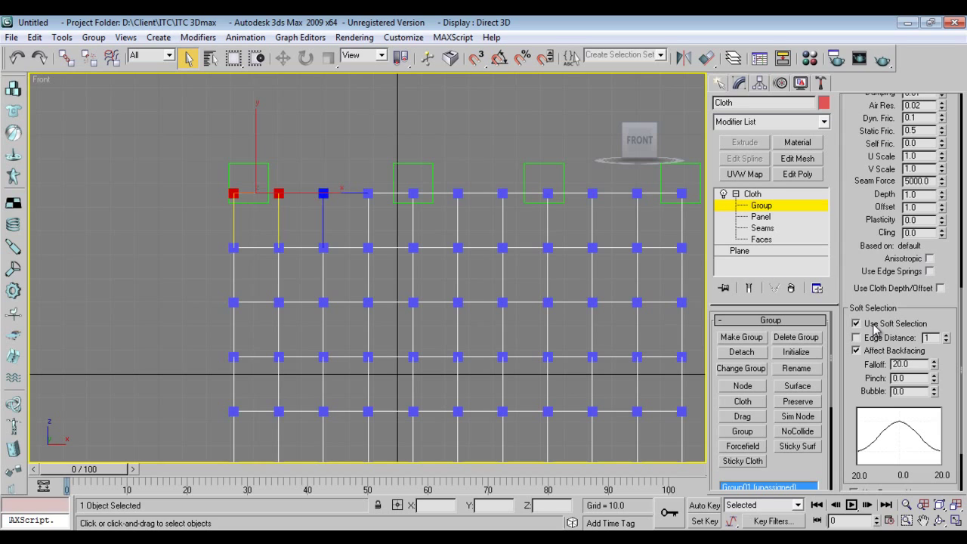
{"action": "mouse_move", "coordinate": [933, 365]}
{"action": "left_mouse_down"}
{"action": "mouse_move", "coordinate": [934, 337]}
{"action": "mouse_move", "coordinate": [933, 364]}
{"action": "mouse_move", "coordinate": [930, 345]}
{"action": "mouse_move", "coordinate": [923, 352]}
{"action": "left_mouse_up"}
{"action": "left_click", "coordinate": [746, 388]}
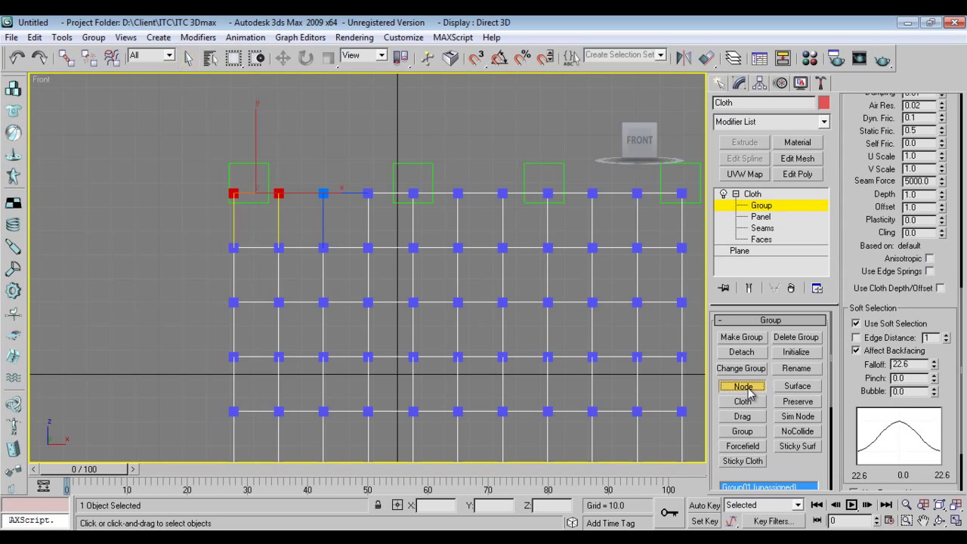
{"action": "left_click", "coordinate": [268, 172]}
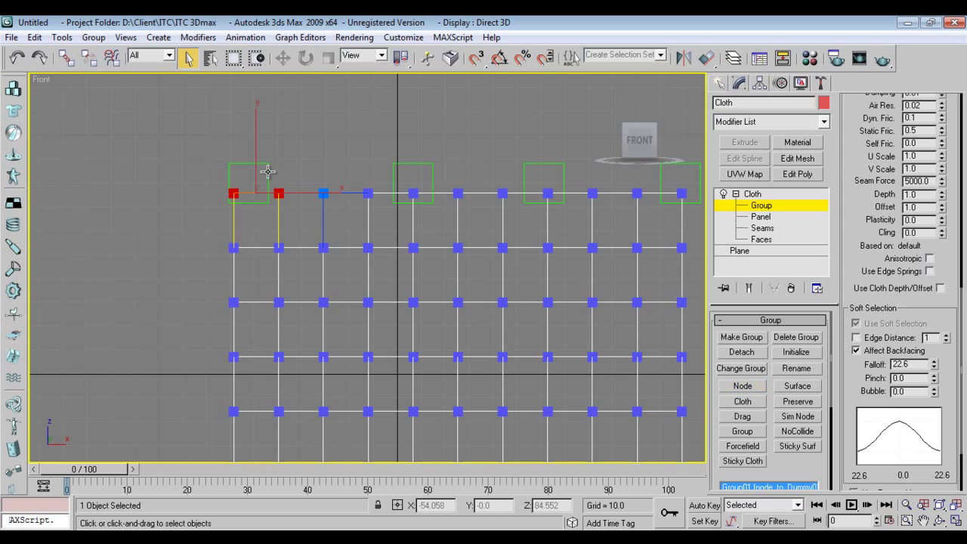
{"action": "right_click", "coordinate": [389, 157]}
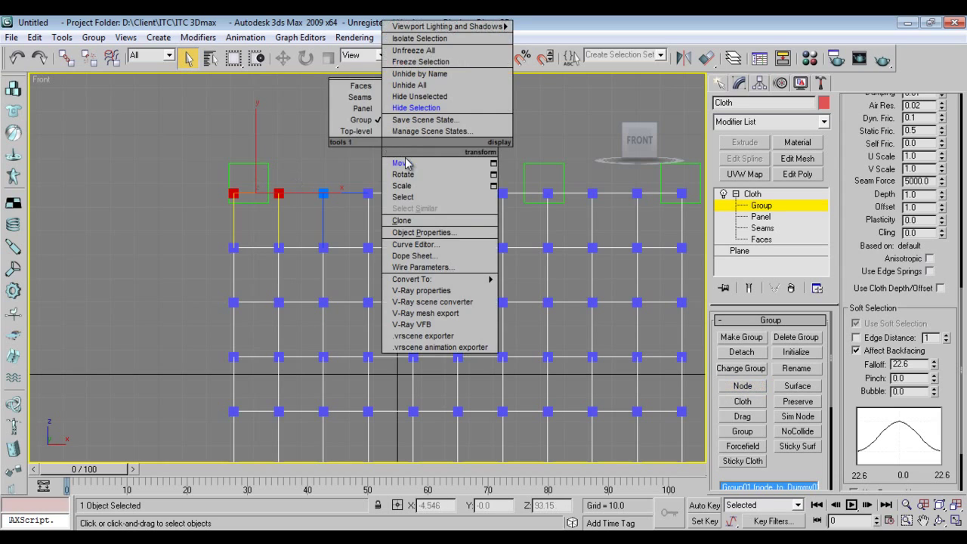
- Make a second vertex group from the fourth and fifth top-edge vertices, beside the second dummy
{"action": "left_click", "coordinate": [735, 193]}
{"action": "left_click", "coordinate": [735, 193]}
{"action": "left_click", "coordinate": [759, 206]}
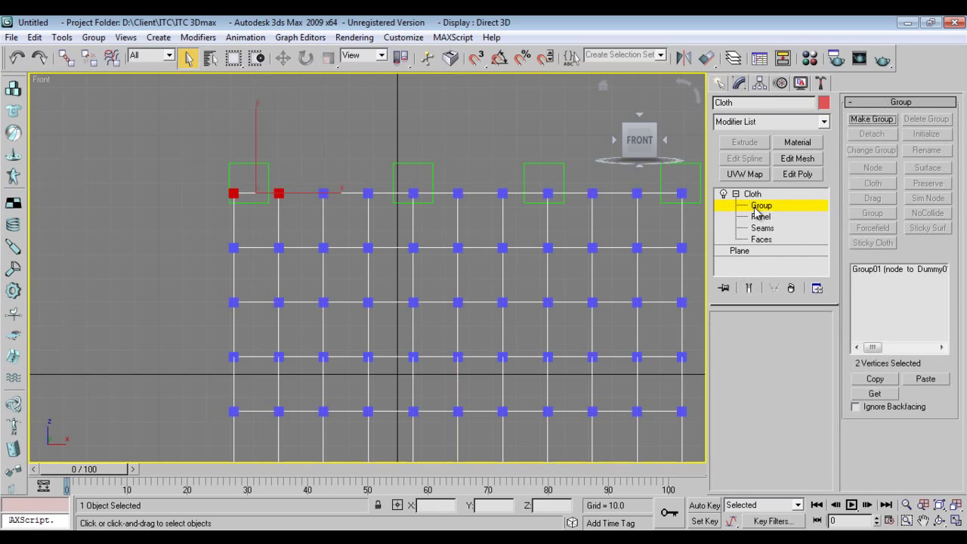
{"action": "left_click", "coordinate": [886, 347]}
{"action": "mouse_move", "coordinate": [890, 347]}
{"action": "left_mouse_down"}
{"action": "mouse_move", "coordinate": [868, 347]}
{"action": "mouse_move", "coordinate": [877, 347]}
{"action": "left_mouse_up"}
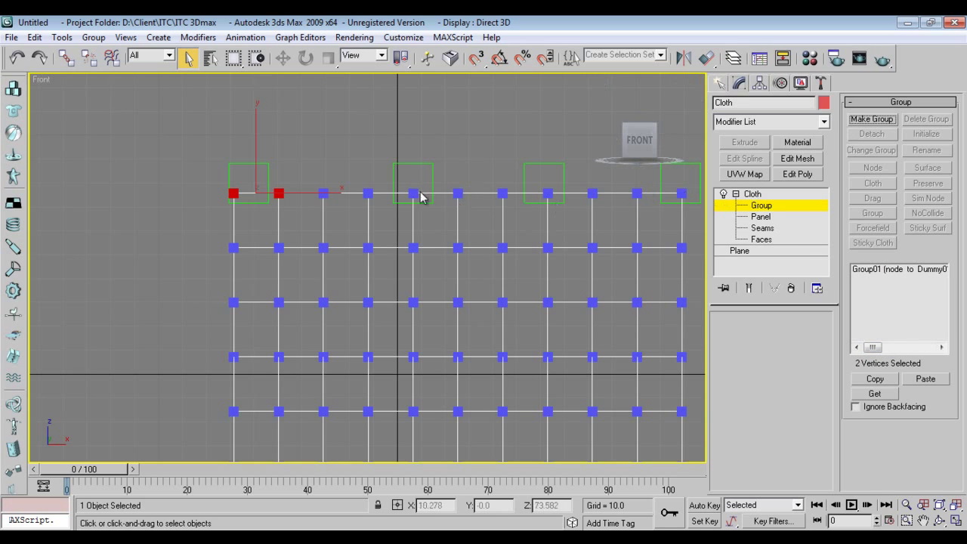
{"action": "left_click", "coordinate": [759, 209]}
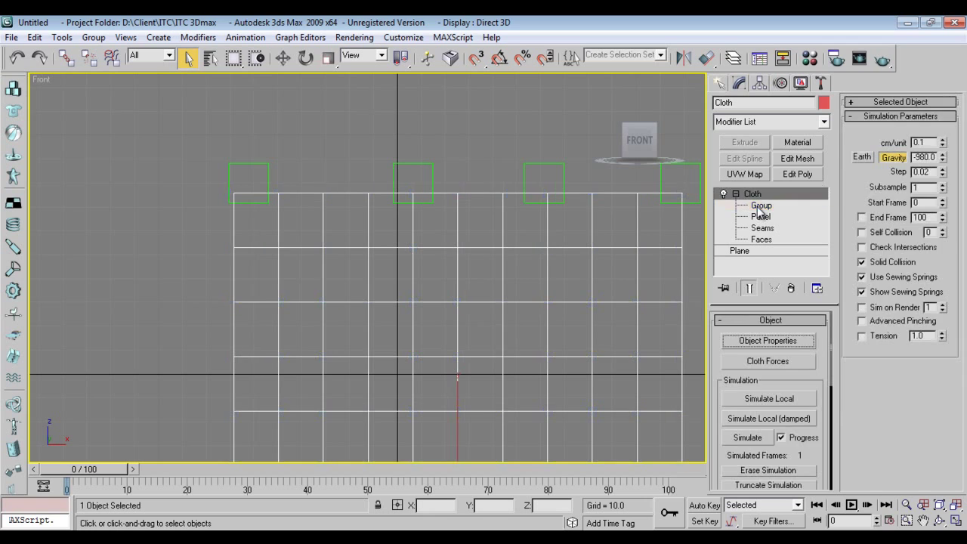
{"action": "left_click", "coordinate": [759, 208]}
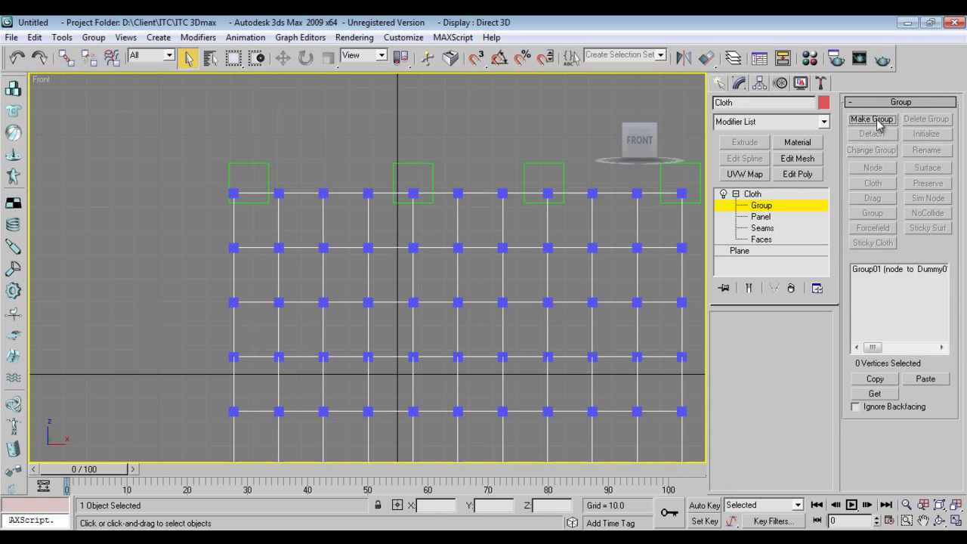
{"action": "left_click_drag", "start_coordinate": [364, 182], "coordinate": [428, 227]}
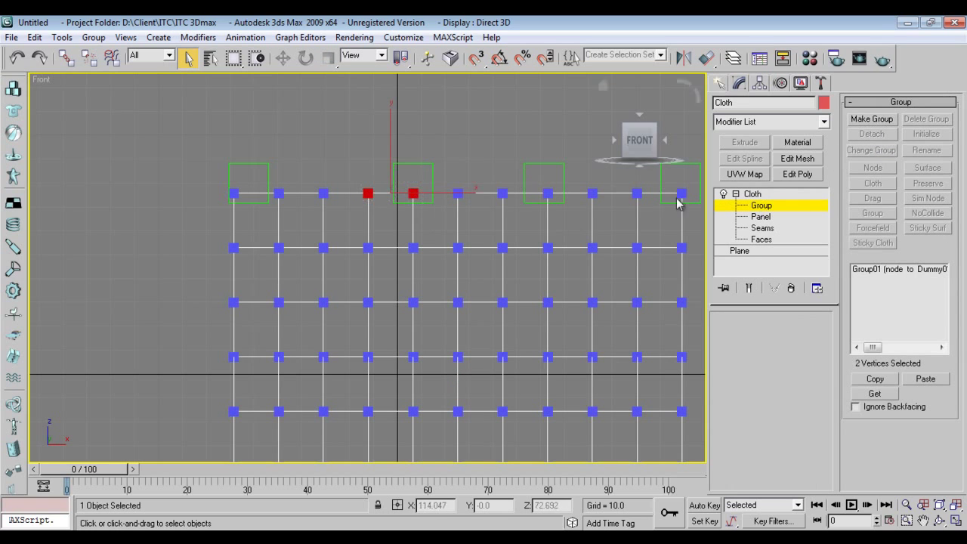
{"action": "left_click", "coordinate": [872, 118]}
{"action": "left_click", "coordinate": [442, 300]}
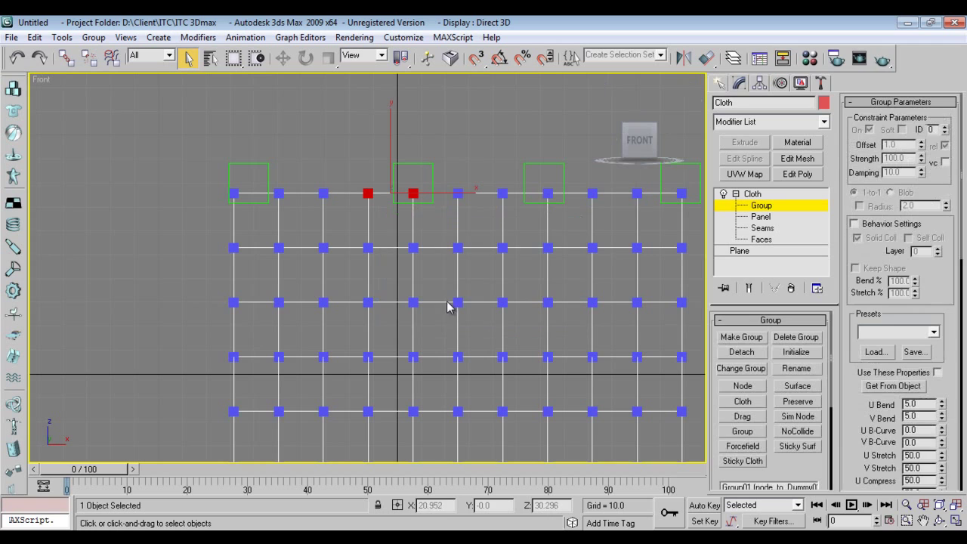
- Enable soft selection for the second group, constrain it as a Node to the second dummy, and leave the Group level
{"action": "scroll", "coordinate": [845, 455], "scroll_direction": "down", "scroll_amount": 5}
{"action": "left_click", "coordinate": [864, 360]}
{"action": "left_click_drag", "start_coordinate": [861, 415], "coordinate": [849, 285]}
{"action": "left_click", "coordinate": [743, 387]}
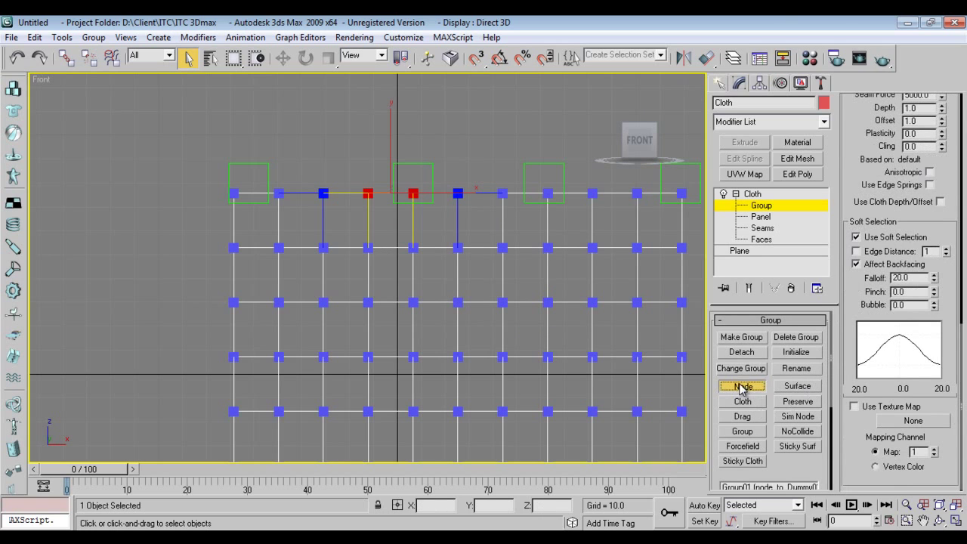
{"action": "right_click", "coordinate": [430, 167]}
{"action": "left_click", "coordinate": [747, 201]}
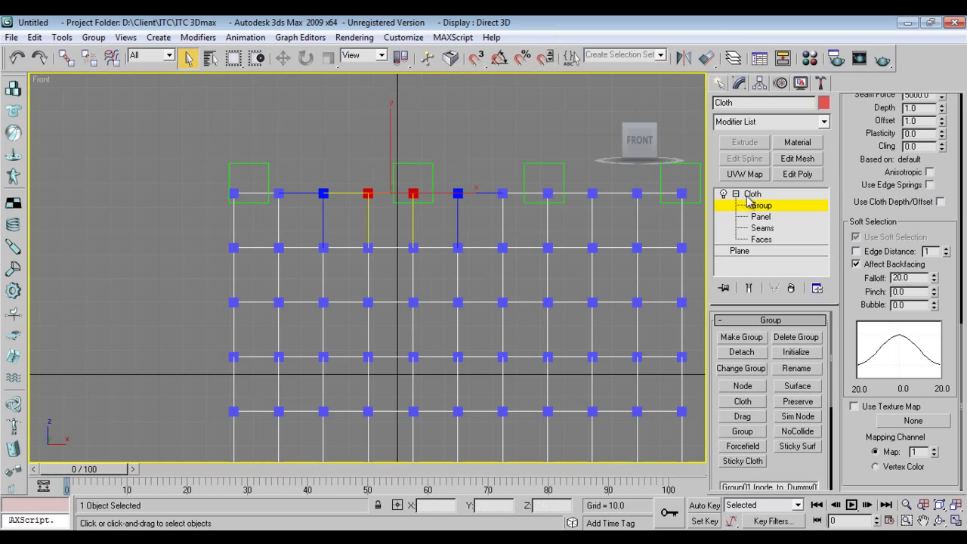
{"action": "left_click", "coordinate": [737, 194]}
{"action": "left_click", "coordinate": [737, 195]}
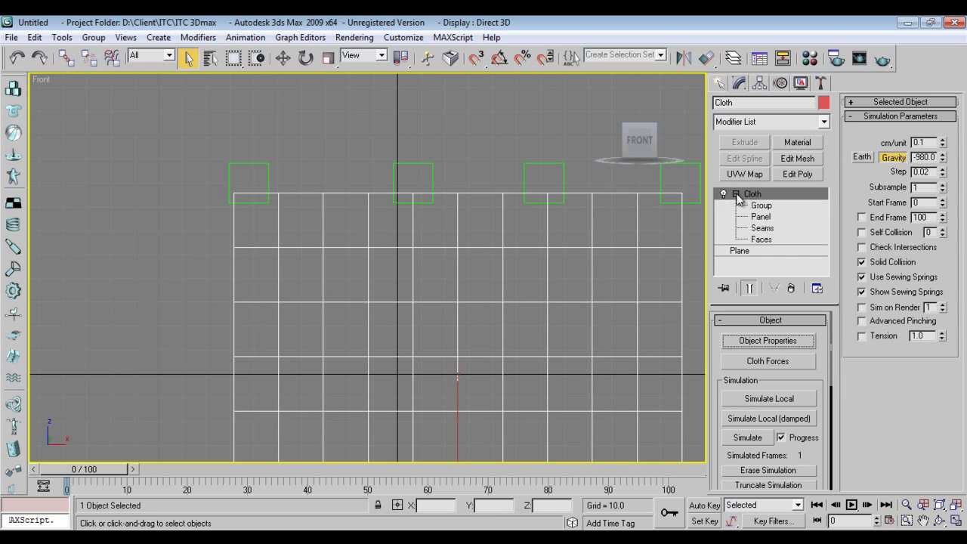
- Make a third vertex group from the two top-edge vertices beside the third dummy
{"action": "left_click", "coordinate": [760, 206]}
{"action": "left_click", "coordinate": [533, 230]}
{"action": "left_click_drag", "start_coordinate": [495, 185], "coordinate": [578, 227]}
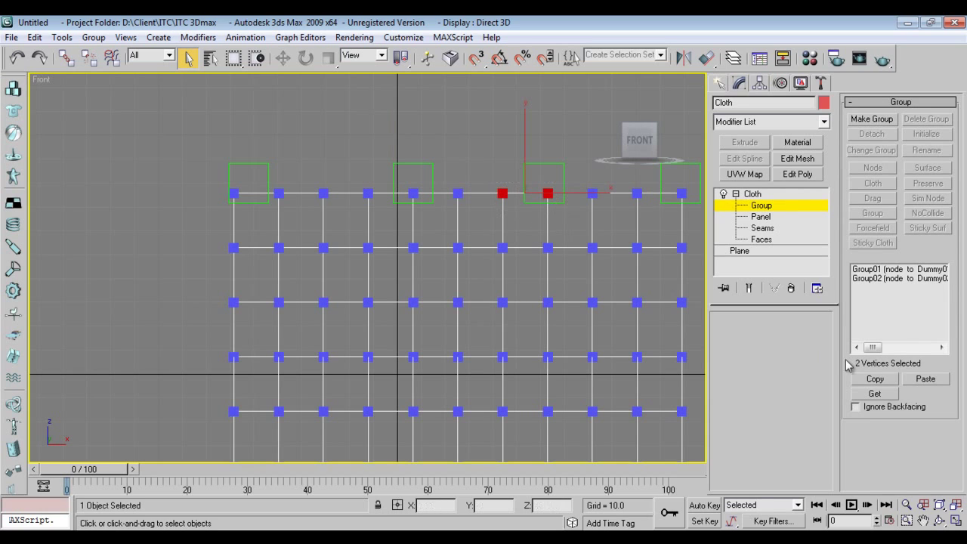
{"action": "left_click", "coordinate": [874, 121]}
{"action": "left_click", "coordinate": [440, 300]}
- Enable soft selection for the third group, constrain it as a Node to the third dummy, and leave the Group level
{"action": "scroll", "coordinate": [876, 347], "scroll_direction": "down", "scroll_amount": 10}
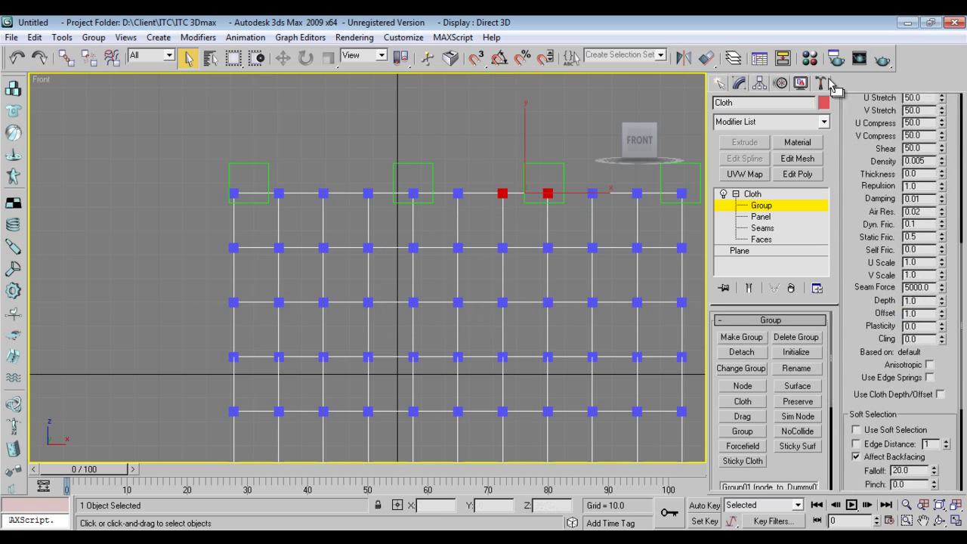
{"action": "left_click", "coordinate": [743, 386]}
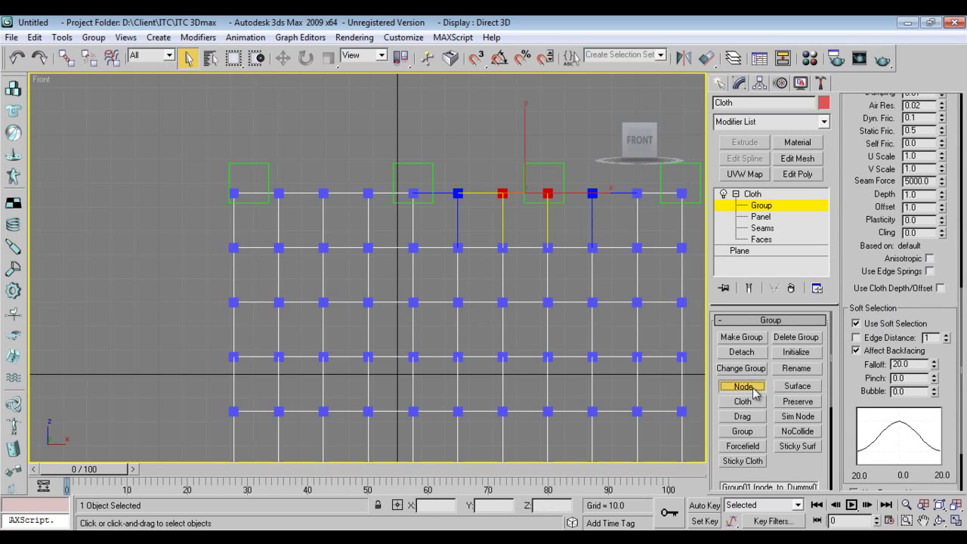
{"action": "left_click", "coordinate": [561, 169]}
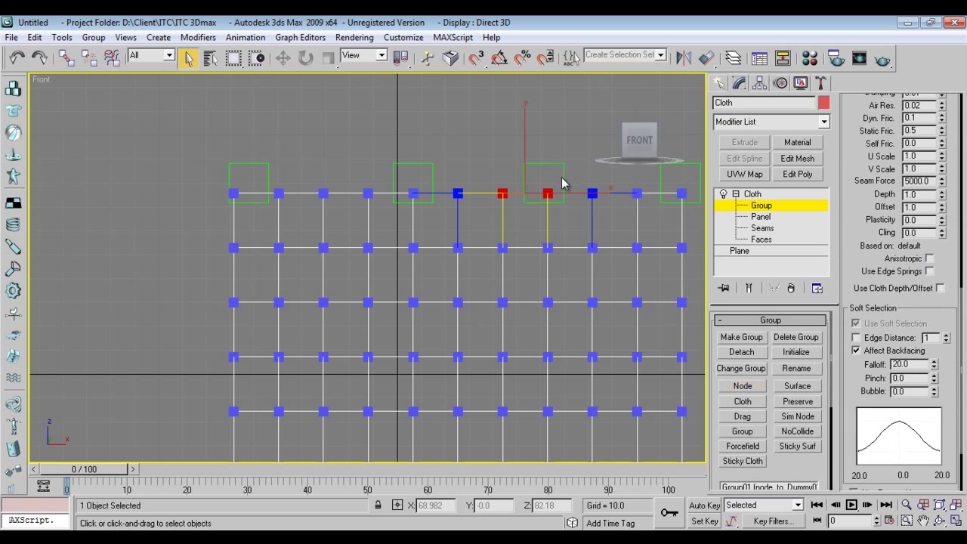
{"action": "scroll", "coordinate": [850, 307], "scroll_direction": "down", "scroll_amount": 3}
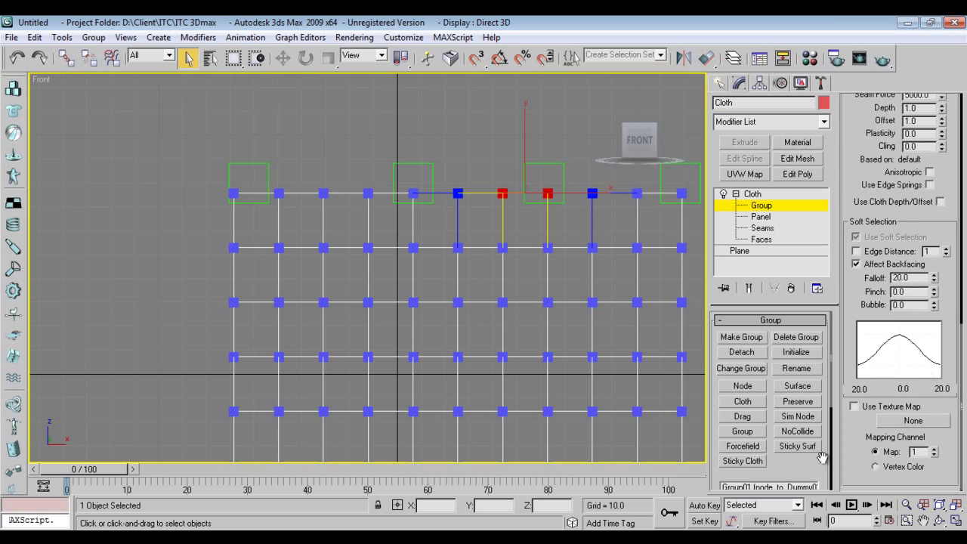
{"action": "scroll", "coordinate": [811, 472], "scroll_direction": "down", "scroll_amount": 2}
{"action": "right_click", "coordinate": [540, 215]}
{"action": "key", "text": "Escape"}
{"action": "left_click", "coordinate": [736, 193]}
{"action": "left_click", "coordinate": [751, 194]}
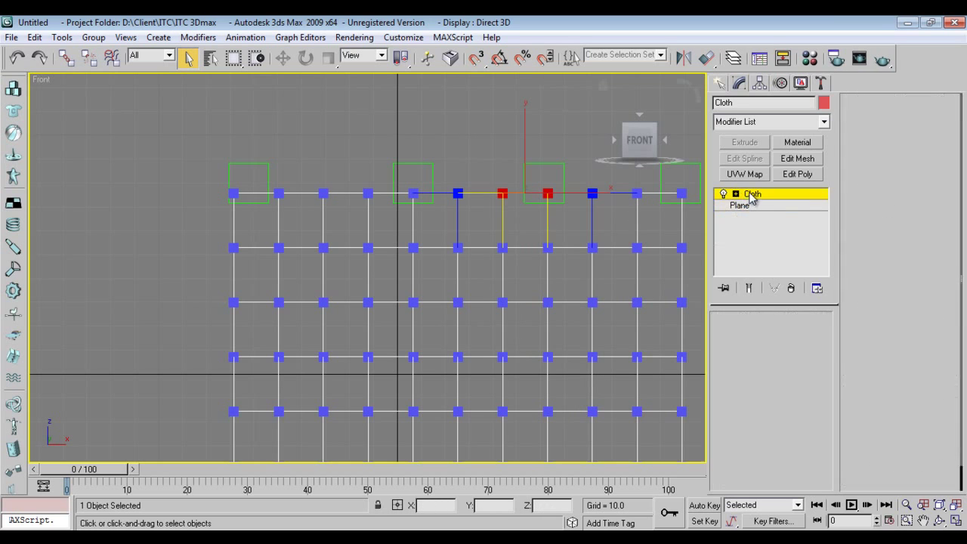
- Make a fourth vertex group from the two rightmost vertices of the top edge
{"action": "middle_click_drag", "start_coordinate": [656, 247], "coordinate": [567, 290]}
{"action": "left_click", "coordinate": [736, 193]}
{"action": "left_click", "coordinate": [761, 205]}
{"action": "left_click_drag", "start_coordinate": [529, 218], "coordinate": [597, 266]}
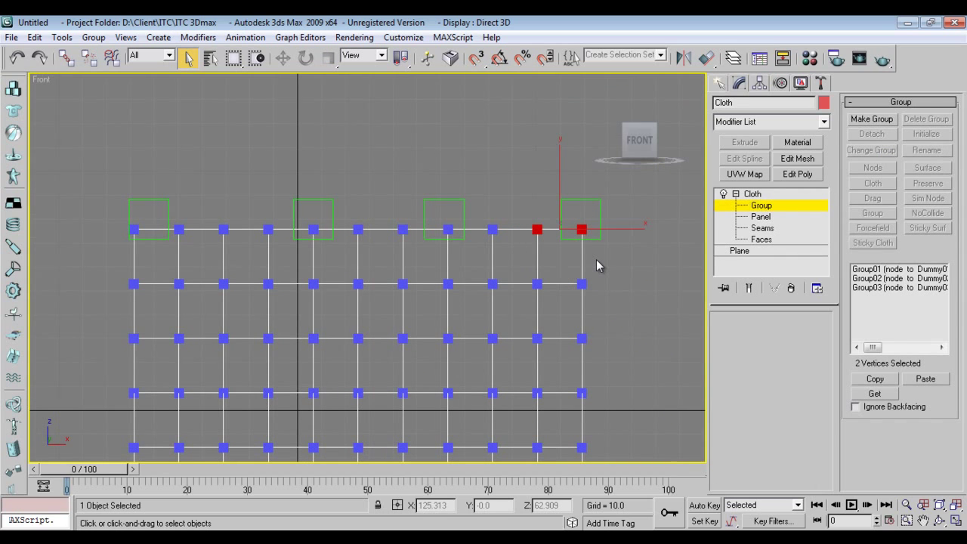
{"action": "left_click", "coordinate": [871, 118]}
{"action": "left_click", "coordinate": [447, 302]}
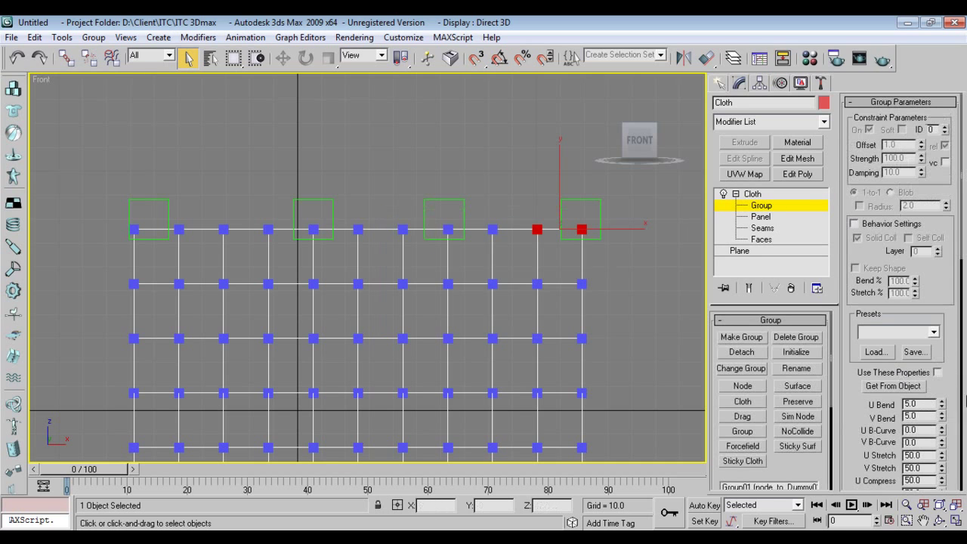
- Enable soft selection for the fourth group, constrain it as a Node to the rightmost dummy, and leave the Group level
{"action": "scroll", "coordinate": [869, 377], "scroll_direction": "down", "scroll_amount": 6}
{"action": "scroll", "coordinate": [899, 330], "scroll_direction": "down", "scroll_amount": 5}
{"action": "left_click", "coordinate": [874, 340]}
{"action": "left_click", "coordinate": [743, 387]}
{"action": "right_click", "coordinate": [594, 203]}
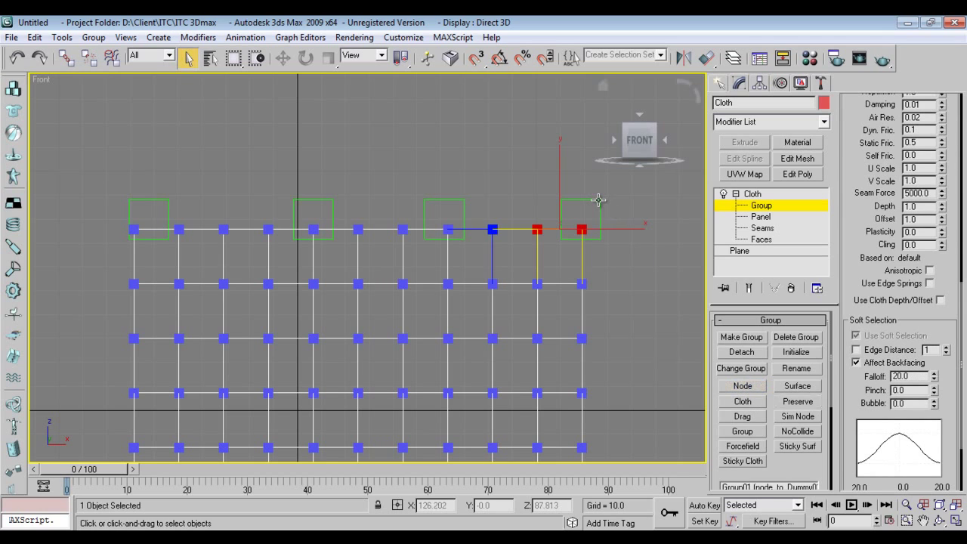
{"action": "right_click", "coordinate": [594, 202]}
{"action": "key", "text": "Escape"}
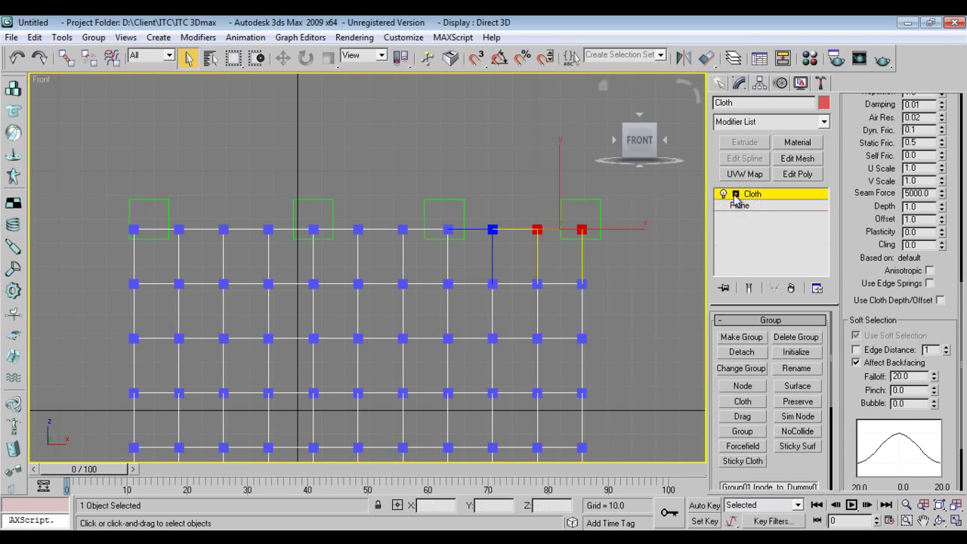
{"action": "left_click", "coordinate": [735, 195]}
- Select all four dummies and create a key for them at frame 0
{"action": "left_click", "coordinate": [720, 83]}
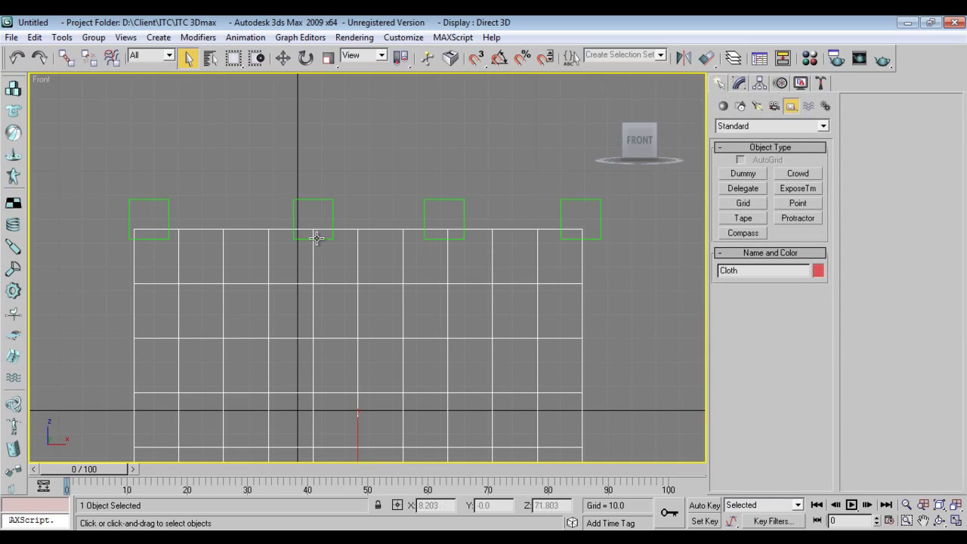
{"action": "left_click", "coordinate": [332, 206]}
{"action": "left_click_drag", "start_coordinate": [89, 170], "coordinate": [609, 223]}
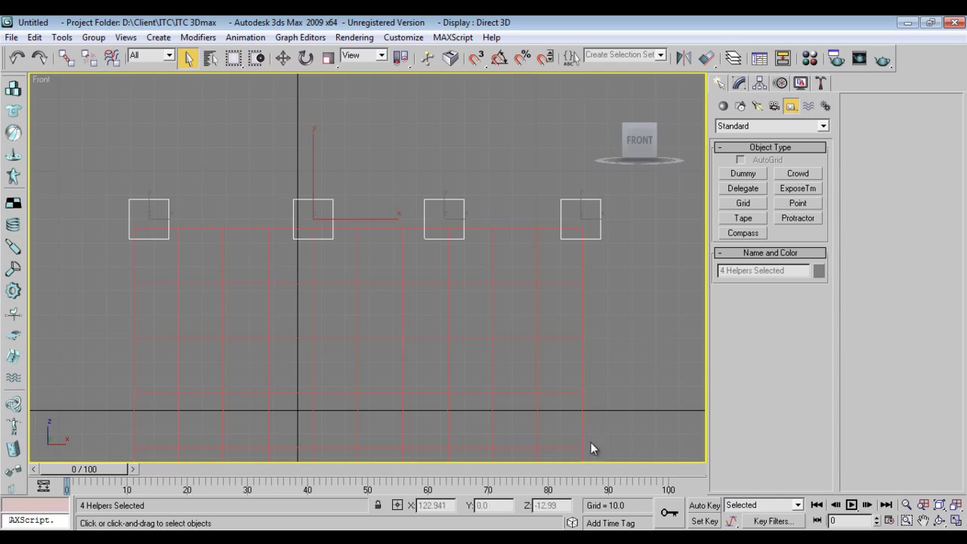
{"action": "right_click", "coordinate": [84, 469]}
{"action": "left_click", "coordinate": [485, 319]}
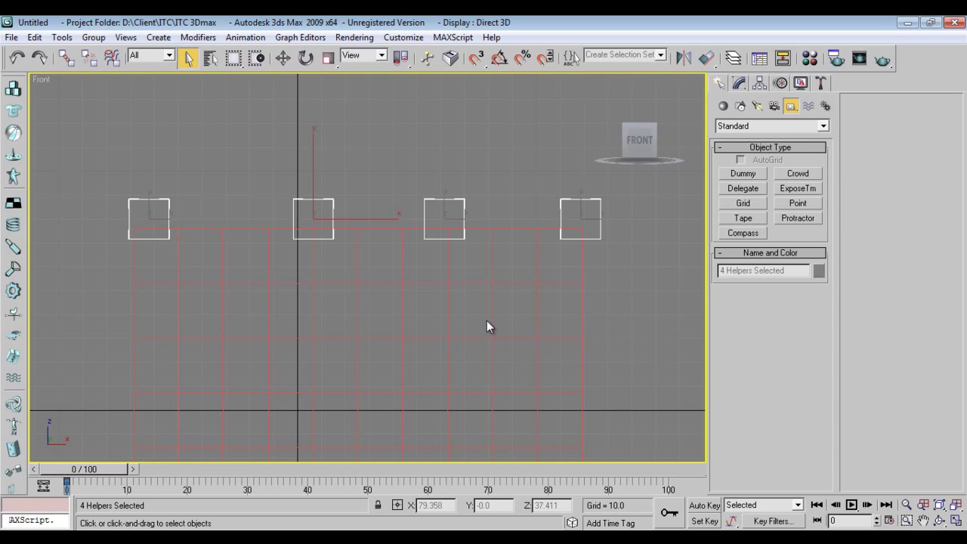
- With Auto Key on at frame 10, move Dummy02 toward the first dummy to X about -31, and advance to frame 20
{"action": "left_click_drag", "start_coordinate": [84, 469], "coordinate": [160, 483]}
{"action": "key", "text": "q"}
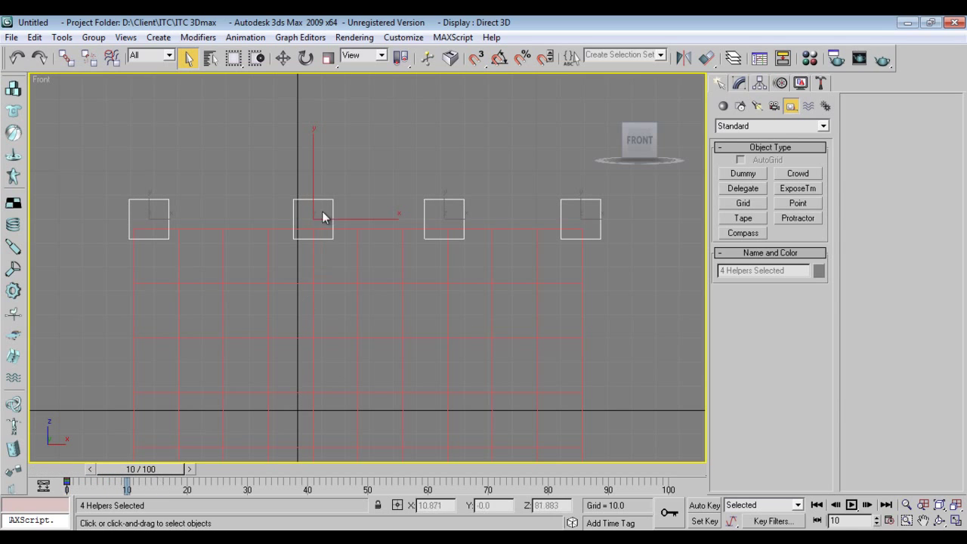
{"action": "left_click", "coordinate": [260, 166]}
{"action": "left_click_drag", "start_coordinate": [259, 166], "coordinate": [330, 213]}
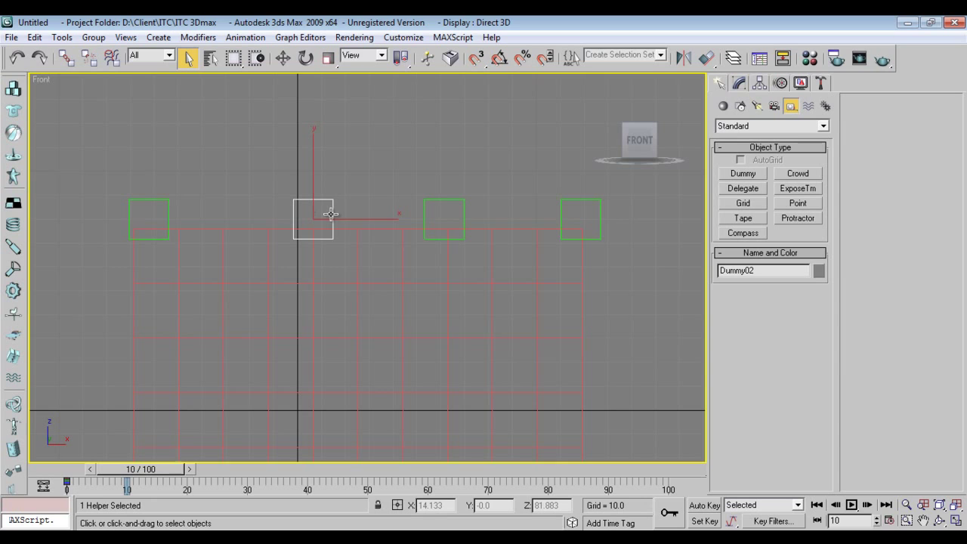
{"action": "key", "text": "w"}
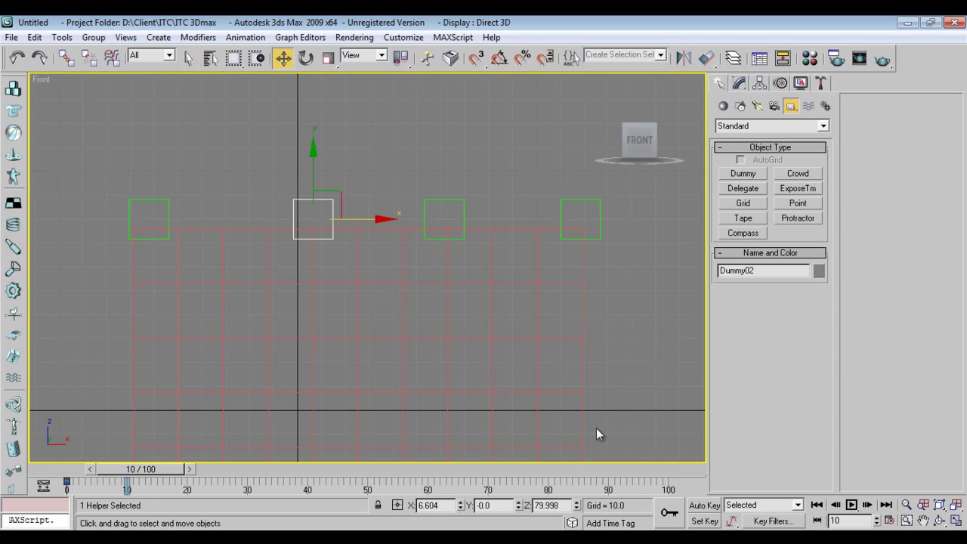
{"action": "left_click", "coordinate": [702, 506]}
{"action": "left_click_drag", "start_coordinate": [374, 221], "coordinate": [284, 245]}
{"action": "left_click_drag", "start_coordinate": [195, 470], "coordinate": [233, 490]}
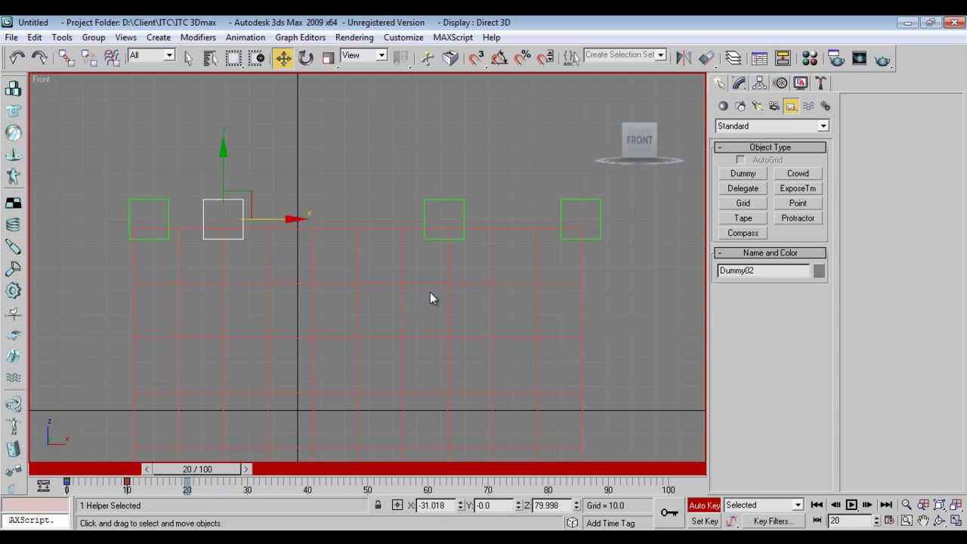
- At frame 20 with Auto Key on, move Dummy03 toward the second dummy to X about 8, and advance to frame 30
{"action": "left_click", "coordinate": [463, 208]}
{"action": "left_click_drag", "start_coordinate": [506, 219], "coordinate": [378, 221]}
{"action": "left_click_drag", "start_coordinate": [202, 473], "coordinate": [257, 518]}
{"action": "key", "text": "w"}
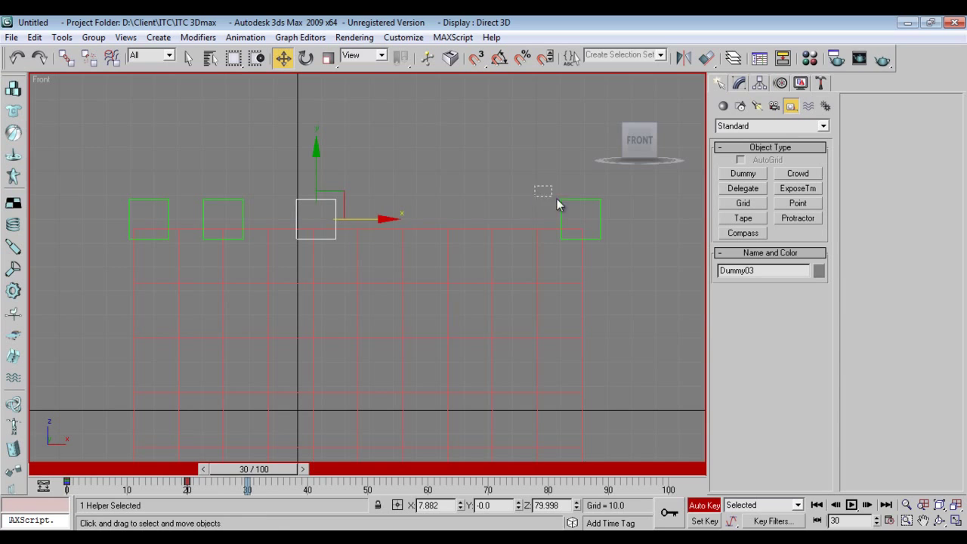
- At frame 30, move Dummy04 toward the third dummy to X about 46, and return to frame 0
{"action": "left_click", "coordinate": [578, 209]}
{"action": "left_click_drag", "start_coordinate": [630, 219], "coordinate": [482, 274]}
{"action": "left_click_drag", "start_coordinate": [269, 478], "coordinate": [311, 501]}
{"action": "key", "text": "w"}
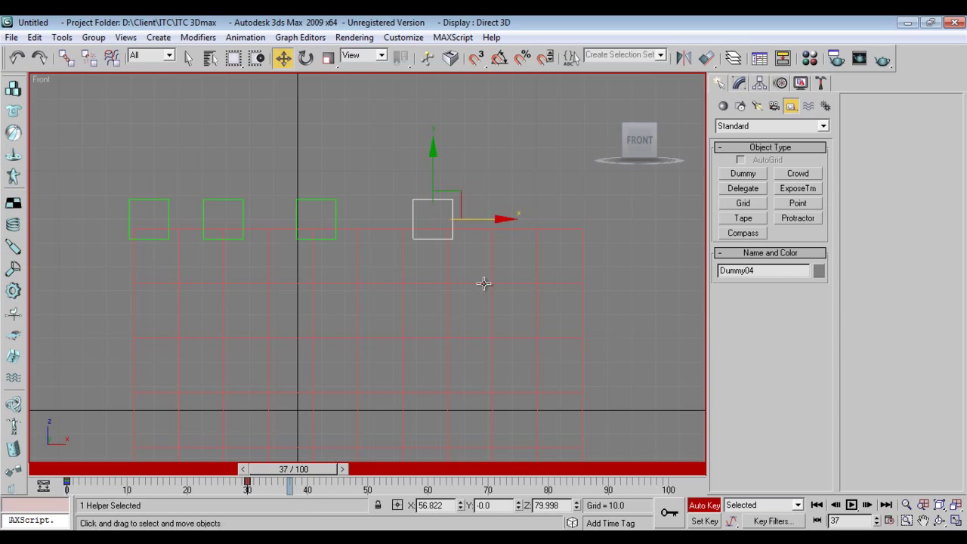
{"action": "left_click_drag", "start_coordinate": [312, 469], "coordinate": [275, 466]}
{"action": "left_click_drag", "start_coordinate": [486, 221], "coordinate": [462, 221]}
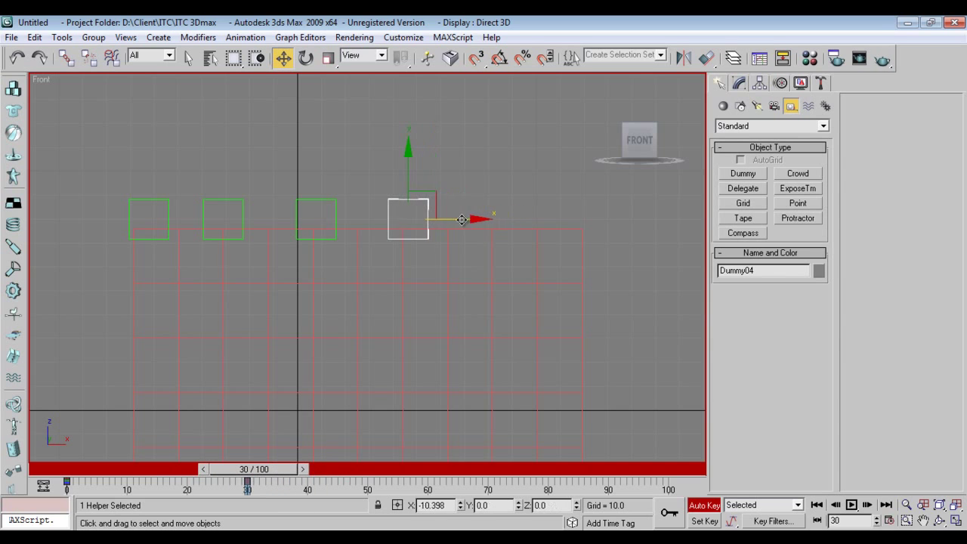
{"action": "left_click_drag", "start_coordinate": [254, 469], "coordinate": [43, 485]}
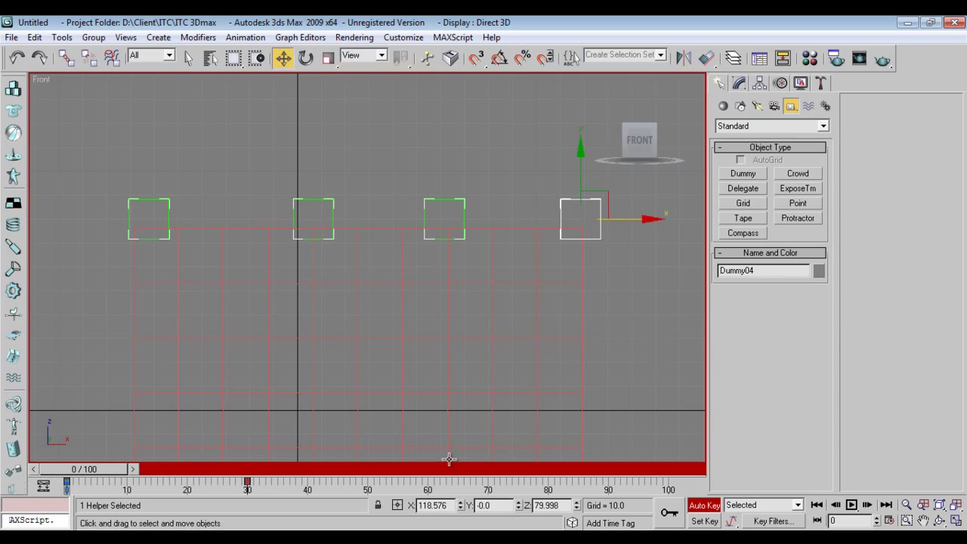
- Turn off Auto Key, select the curtain plane in Perspective view, and check the Cloth modifier's object properties
{"action": "left_click", "coordinate": [704, 505]}
{"action": "left_click", "coordinate": [531, 368]}
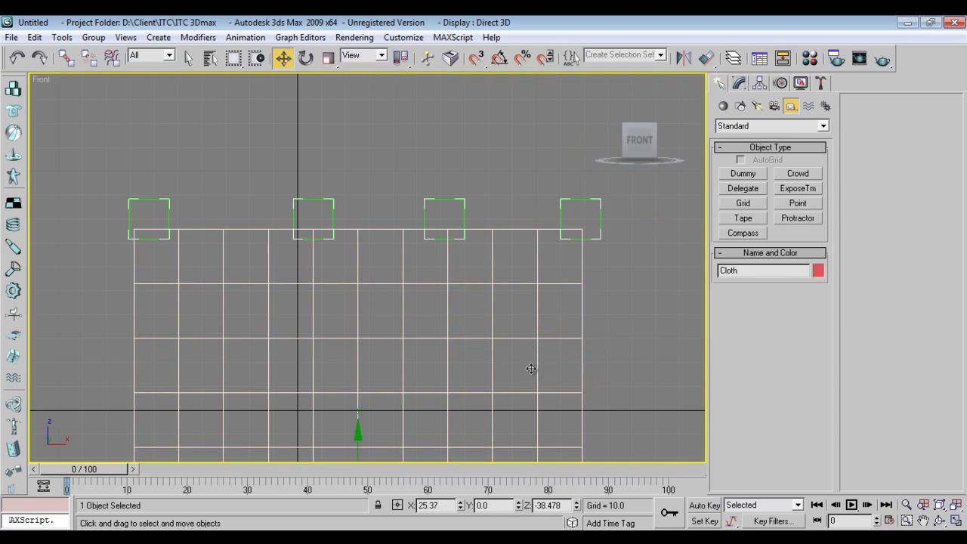
{"action": "key", "text": "p"}
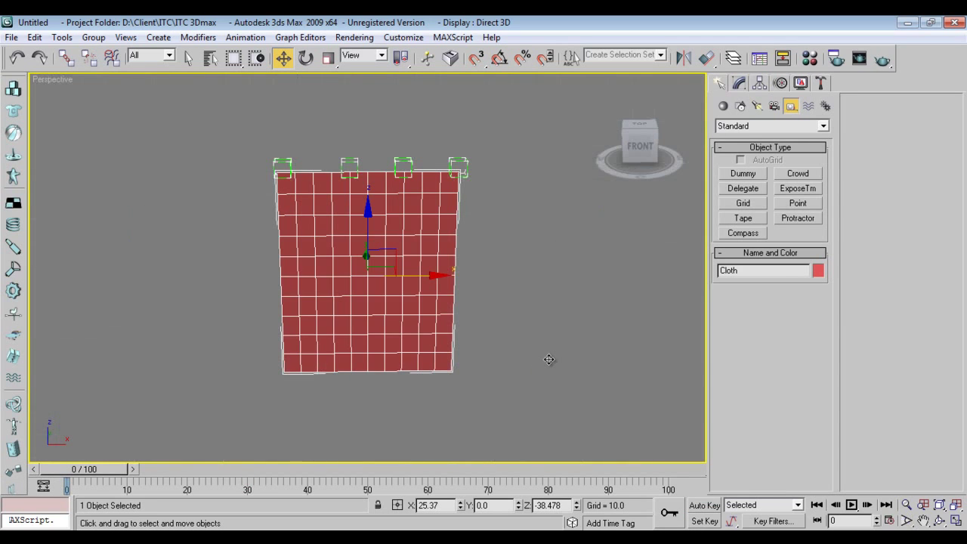
{"action": "left_click", "coordinate": [740, 85]}
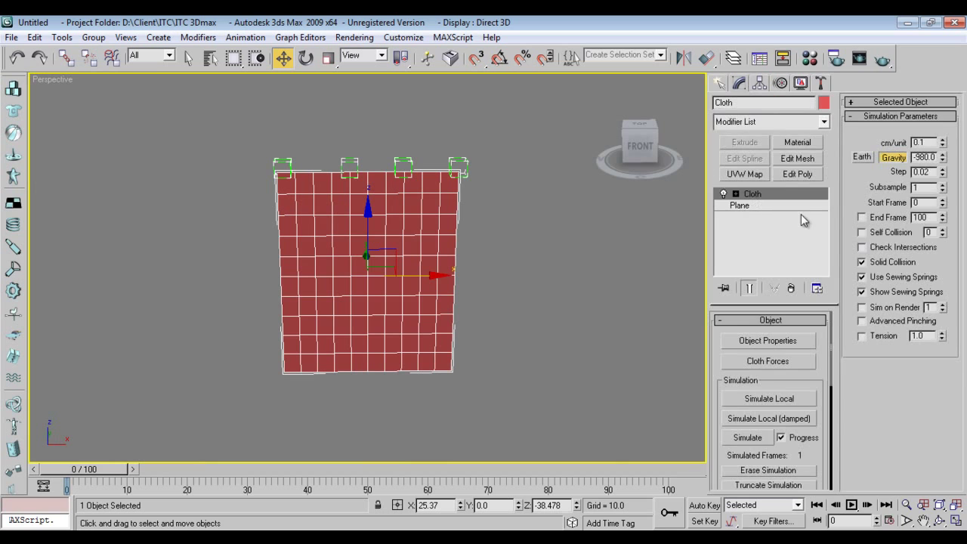
{"action": "left_click", "coordinate": [764, 342]}
{"action": "left_click", "coordinate": [340, 111]}
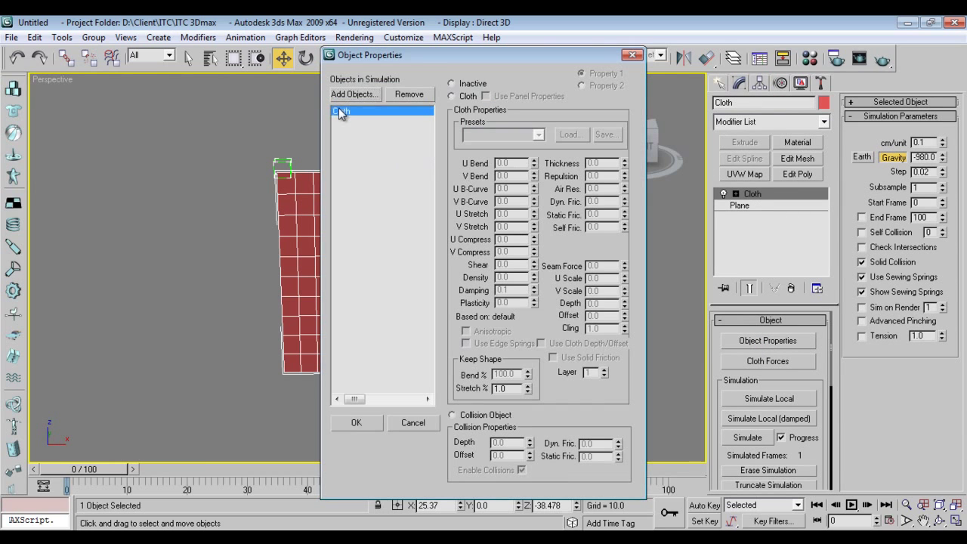
{"action": "left_click", "coordinate": [631, 55]}
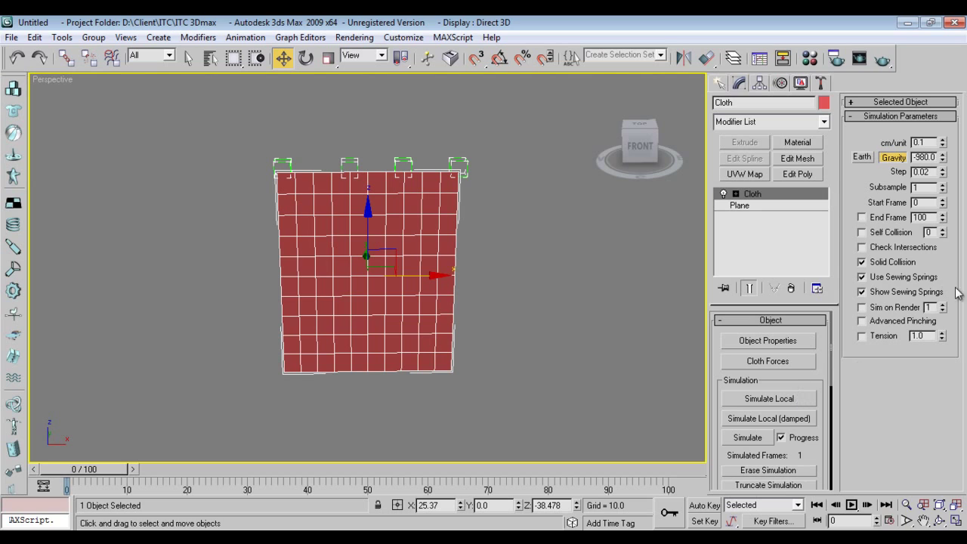
- Set Subsample to 4, enable Self Collision at 1, disable both sewing spring options, and run a brief local simulation
{"action": "mouse_move", "coordinate": [763, 380]}
{"action": "left_mouse_down"}
{"action": "mouse_move", "coordinate": [757, 326]}
{"action": "mouse_move", "coordinate": [758, 381]}
{"action": "left_mouse_up"}
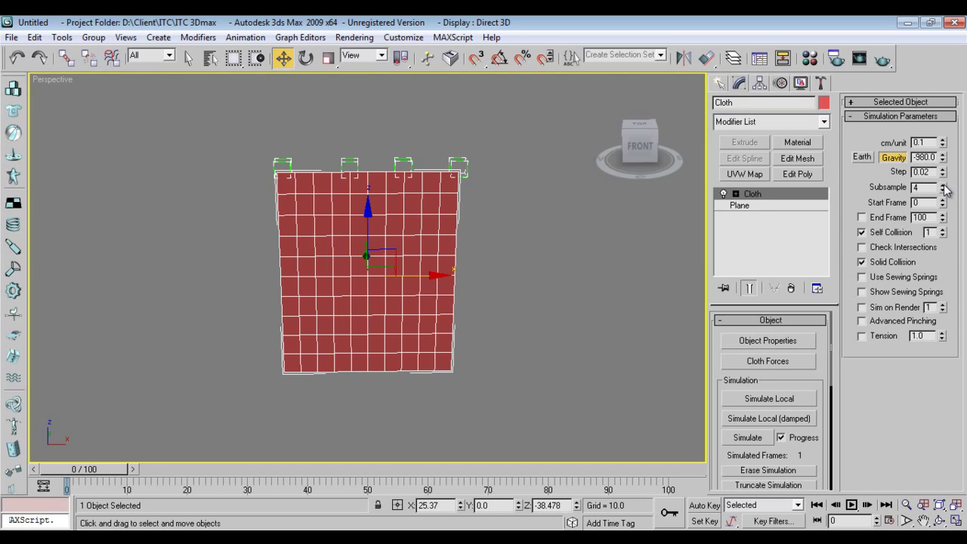
{"action": "left_click", "coordinate": [138, 470]}
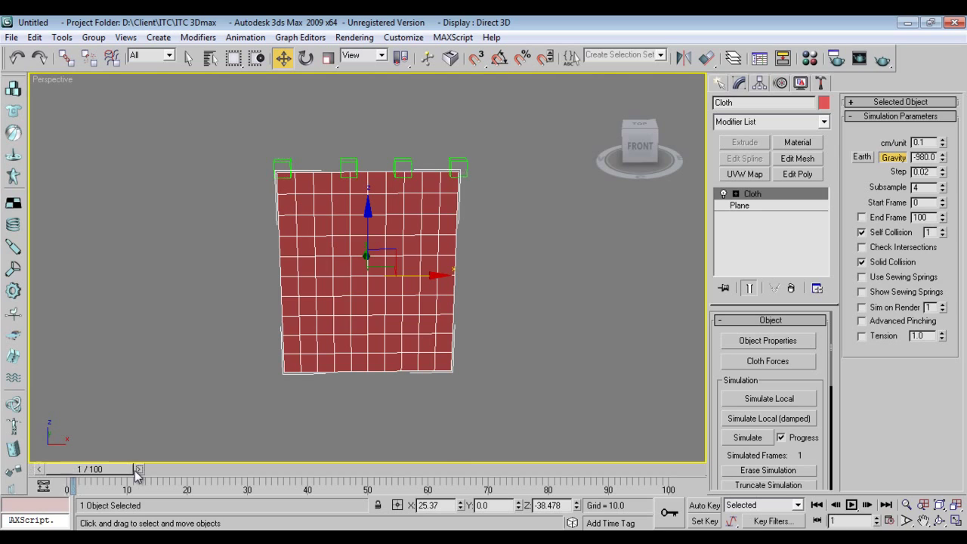
{"action": "left_click_drag", "start_coordinate": [127, 470], "coordinate": [104, 476]}
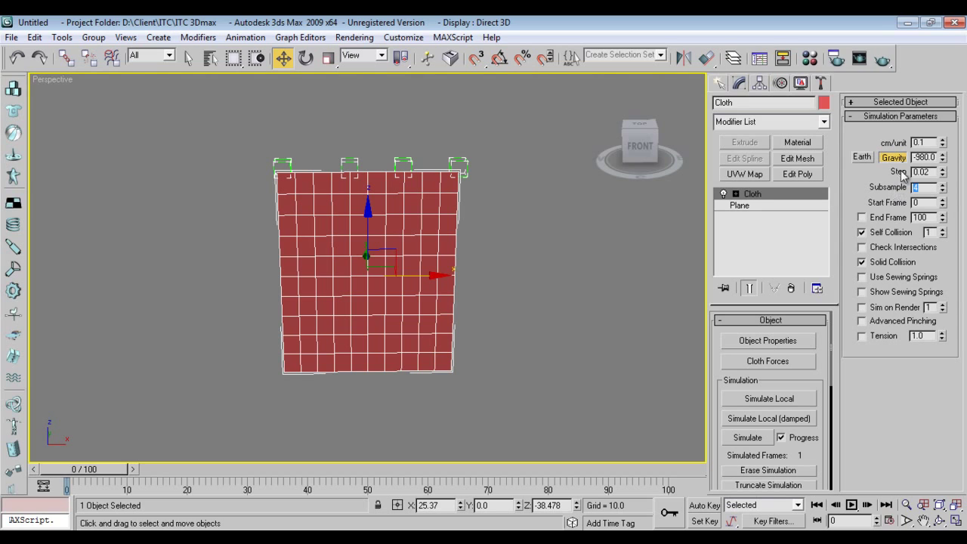
{"action": "double_click", "coordinate": [931, 142]}
{"action": "left_click", "coordinate": [769, 399]}
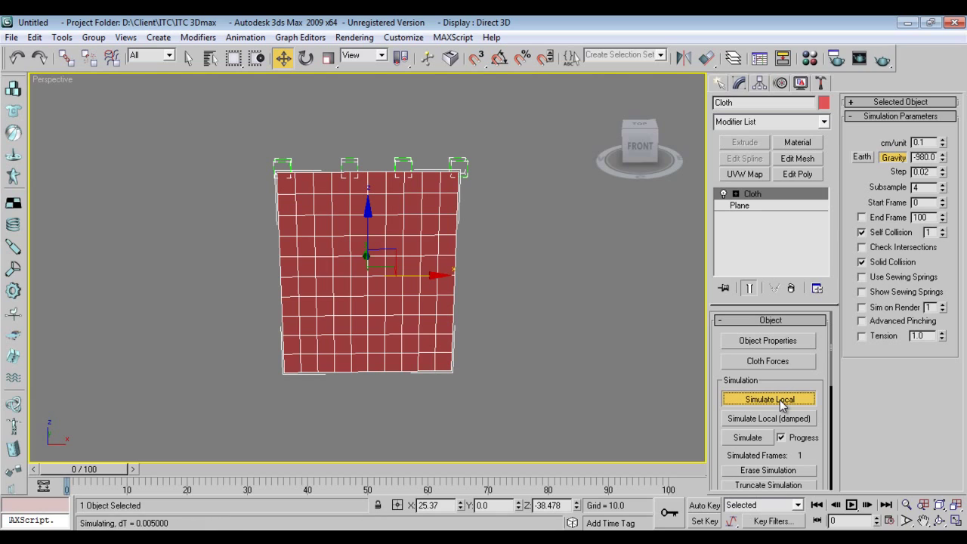
{"action": "left_click", "coordinate": [782, 405]}
- Try cm/unit values of 0.8 and 1.5, running a short local simulation with each
{"action": "left_click", "coordinate": [929, 142]}
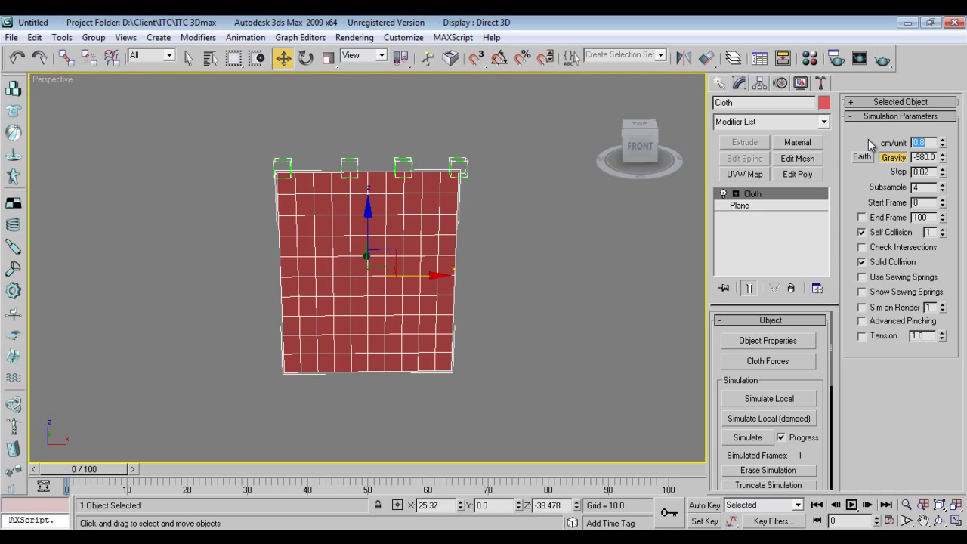
{"action": "left_click", "coordinate": [770, 401]}
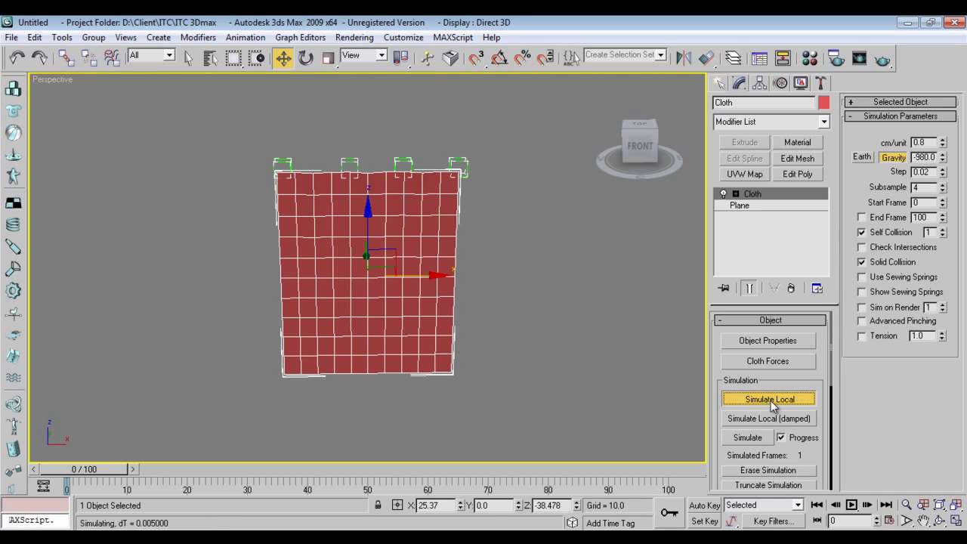
{"action": "left_click", "coordinate": [770, 401]}
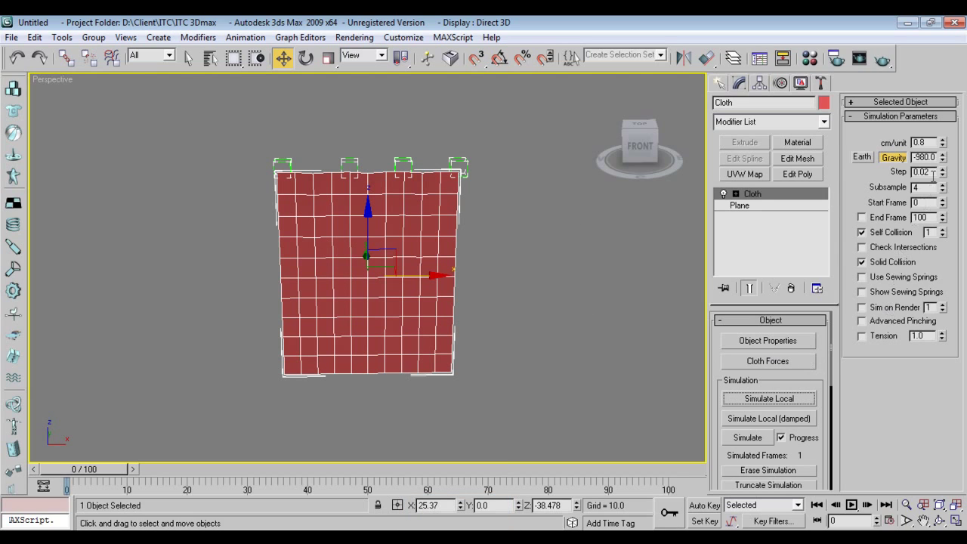
{"action": "left_click", "coordinate": [920, 142]}
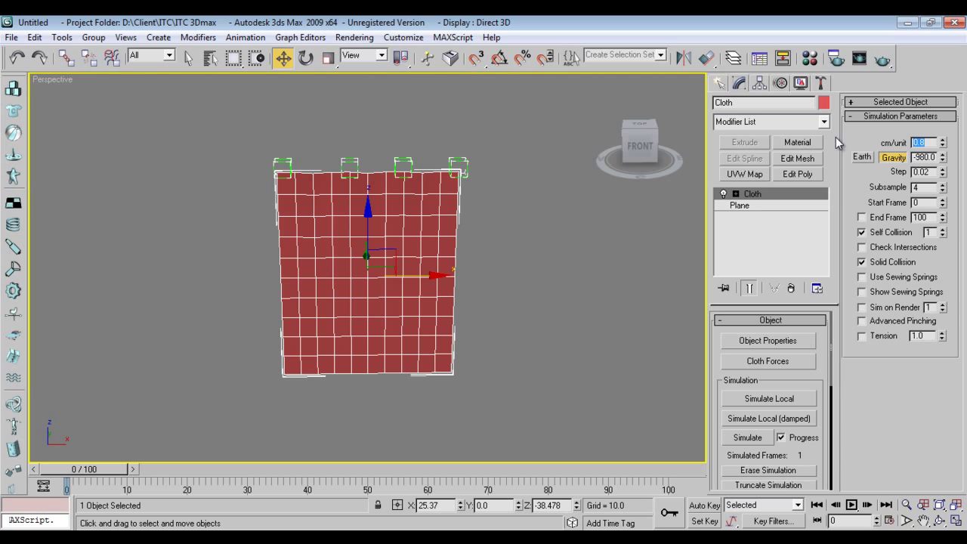
{"action": "type", "text": "1.5"}
{"action": "left_click", "coordinate": [777, 399]}
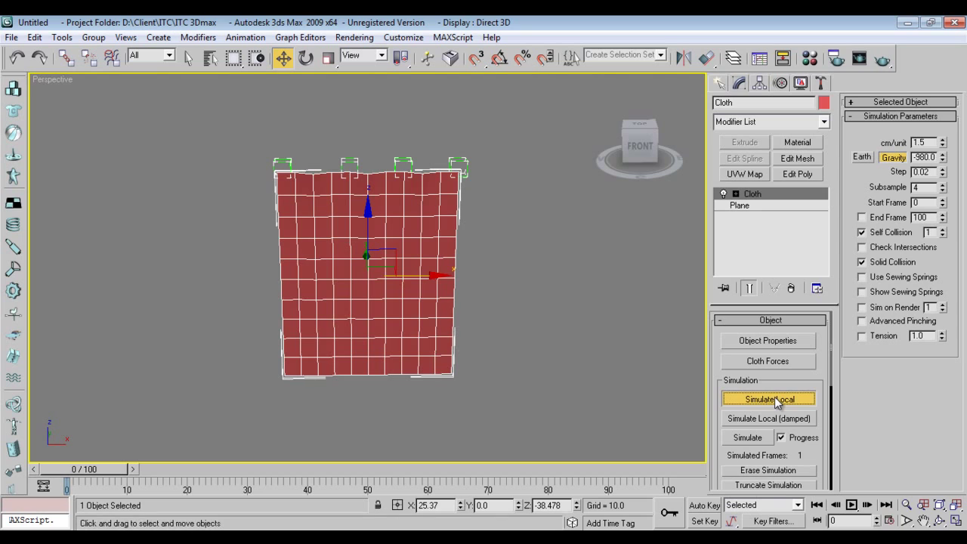
{"action": "left_click", "coordinate": [777, 399]}
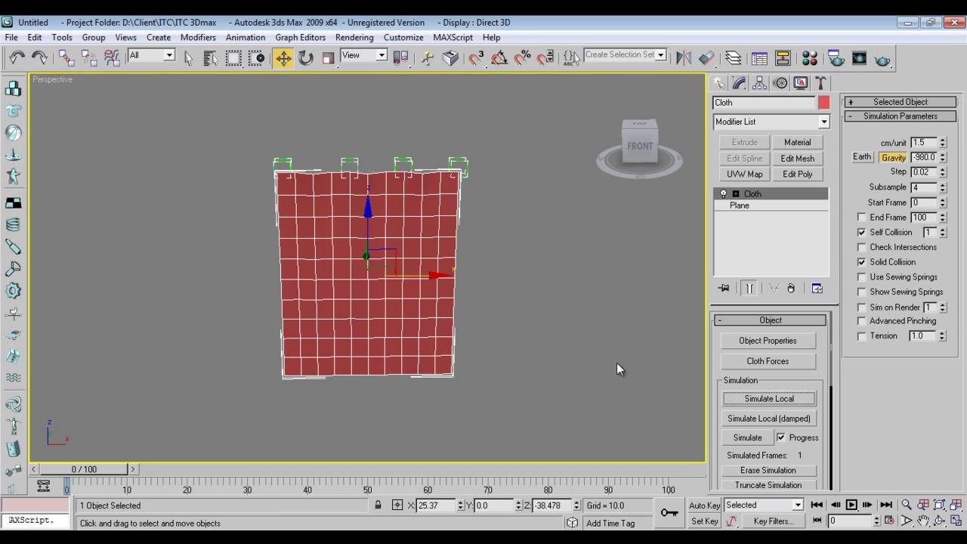
- Set cm/unit to 2 and run a short local simulation of the cloth
{"action": "double_click", "coordinate": [933, 142]}
{"action": "type", "text": "2"}
{"action": "left_click", "coordinate": [794, 403]}
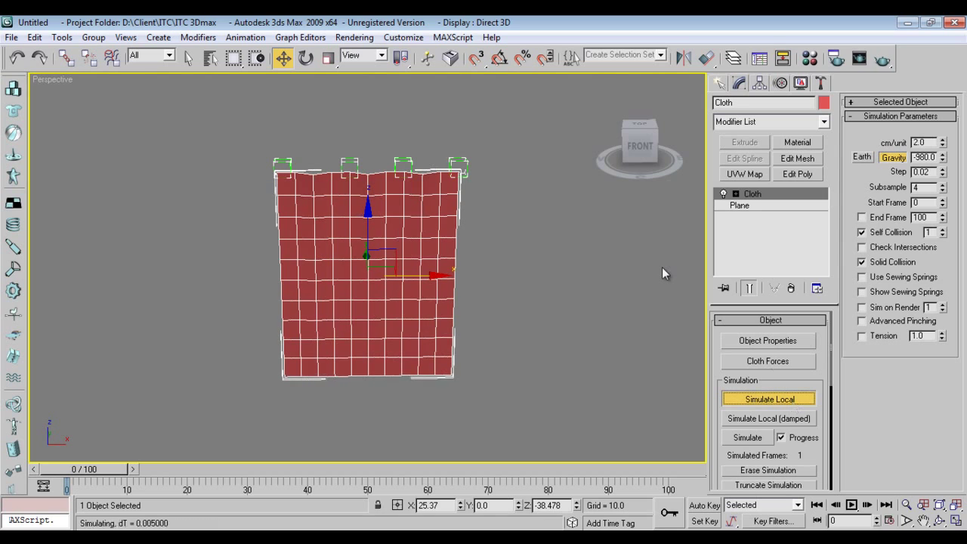
{"action": "left_click", "coordinate": [775, 401]}
- Run the full cloth simulation over the 100 frames and return to frame 0
{"action": "middle_click_drag", "start_coordinate": [459, 302], "coordinate": [480, 284], "text": "alt"}
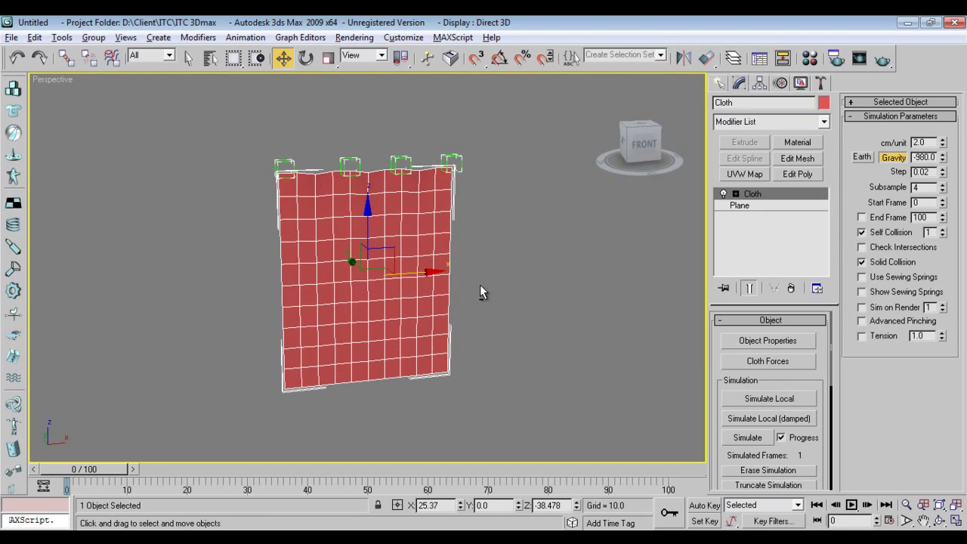
{"action": "left_click", "coordinate": [748, 438]}
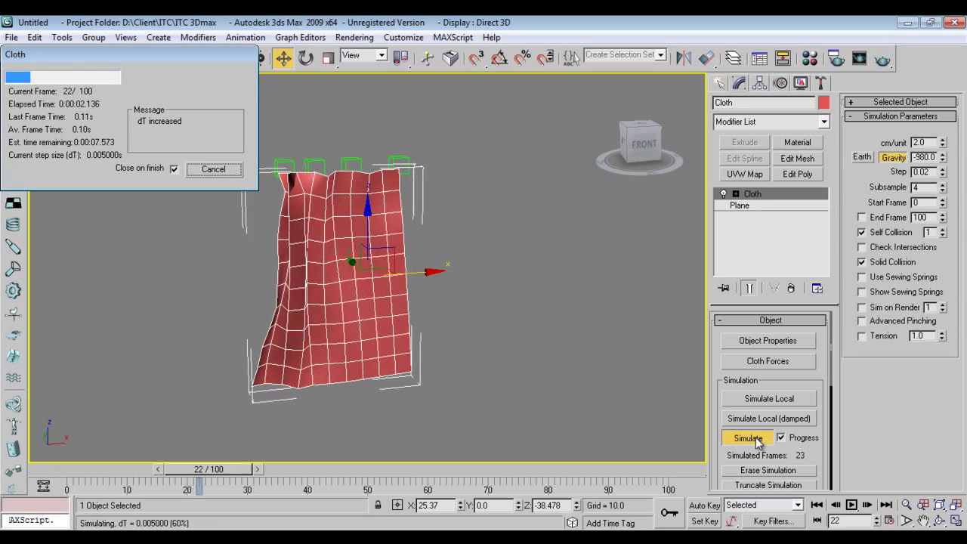
{"action": "left_click", "coordinate": [230, 179]}
{"action": "left_click", "coordinate": [349, 331]}
{"action": "left_click_drag", "start_coordinate": [662, 476], "coordinate": [91, 476]}
{"action": "key", "text": "w"}
- In the Cloth object properties, set U and V Stretch to 10 and U and V Compress to 10
{"action": "left_click", "coordinate": [736, 340]}
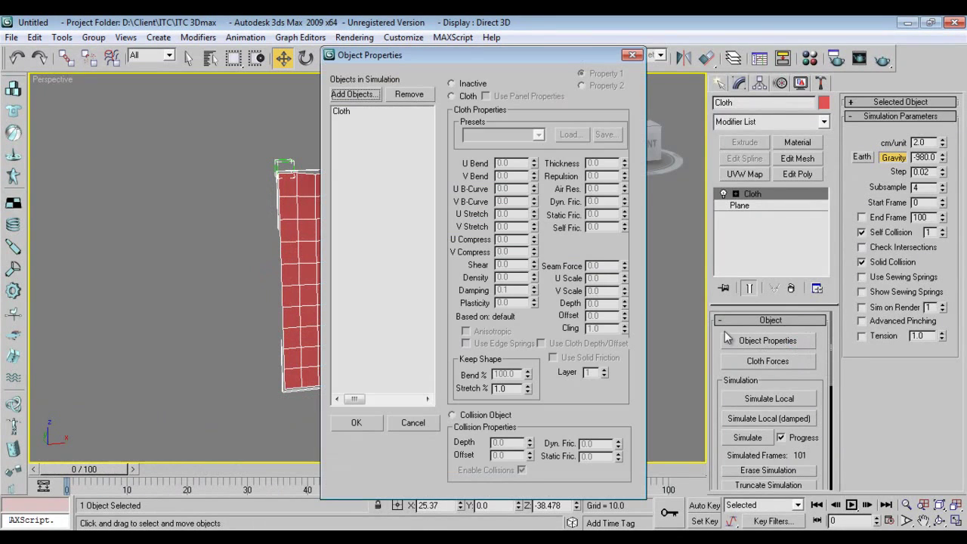
{"action": "left_click", "coordinate": [342, 111]}
{"action": "left_click", "coordinate": [498, 215]}
{"action": "left_click_drag", "start_coordinate": [517, 214], "coordinate": [437, 202]}
{"action": "type", "text": "10"}
{"action": "key", "text": "Return"}
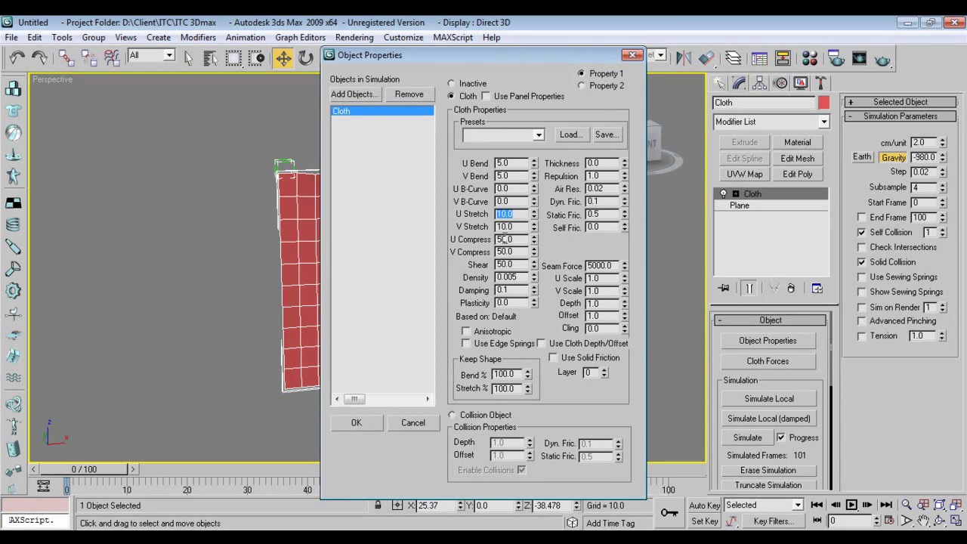
{"action": "left_click_drag", "start_coordinate": [515, 239], "coordinate": [466, 240]}
{"action": "type", "text": "10"}
{"action": "key", "text": "Return"}
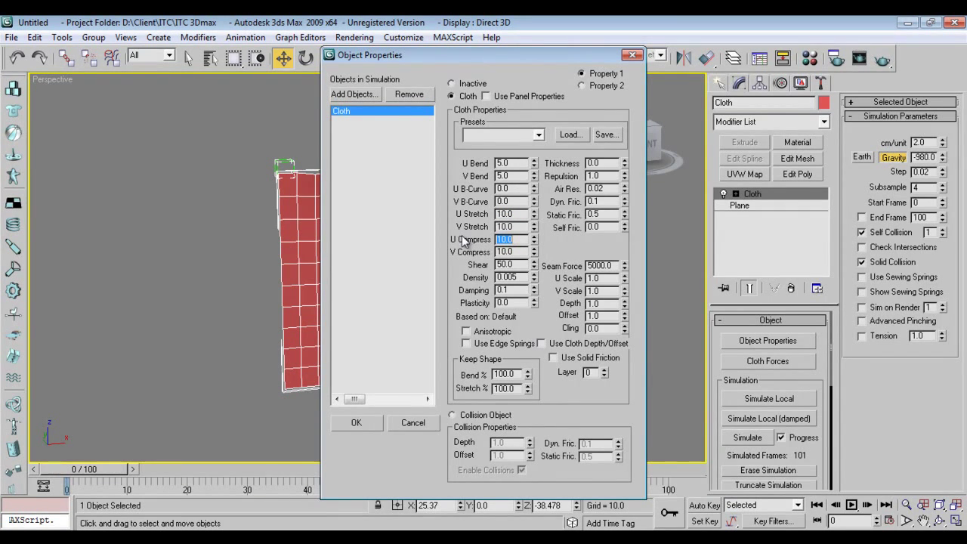
{"action": "left_click", "coordinate": [378, 420]}
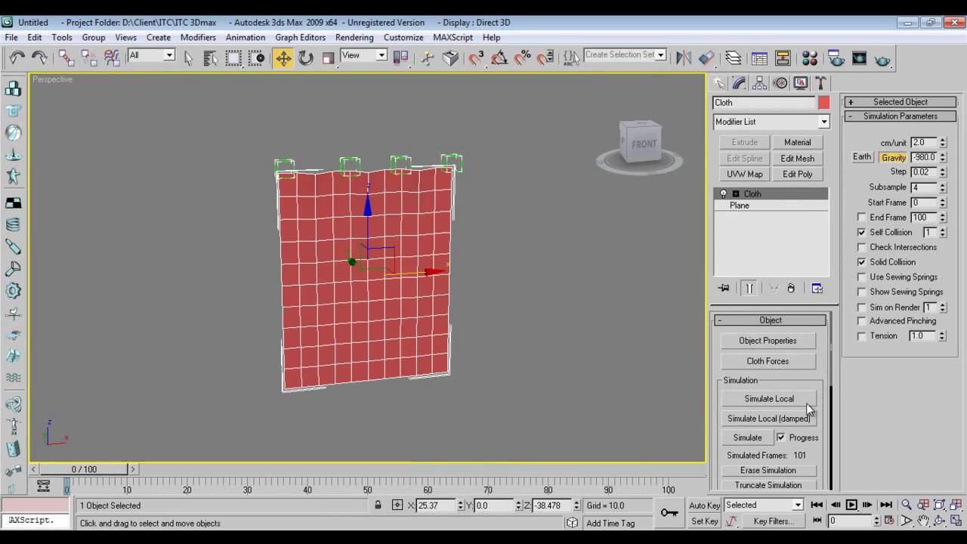
- Erase the cached cloth simulation and run a local simulation with the softer cloth properties
{"action": "left_click", "coordinate": [774, 470]}
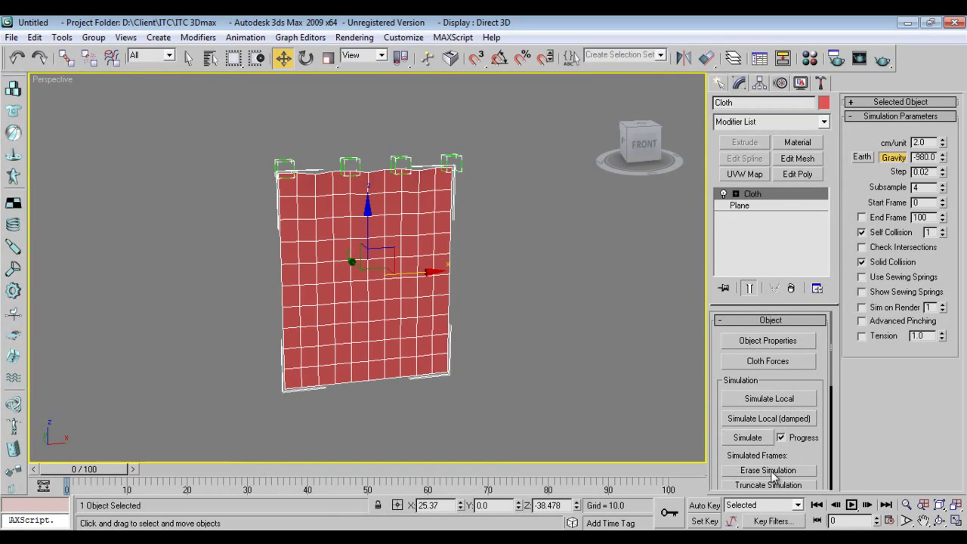
{"action": "left_click", "coordinate": [774, 400]}
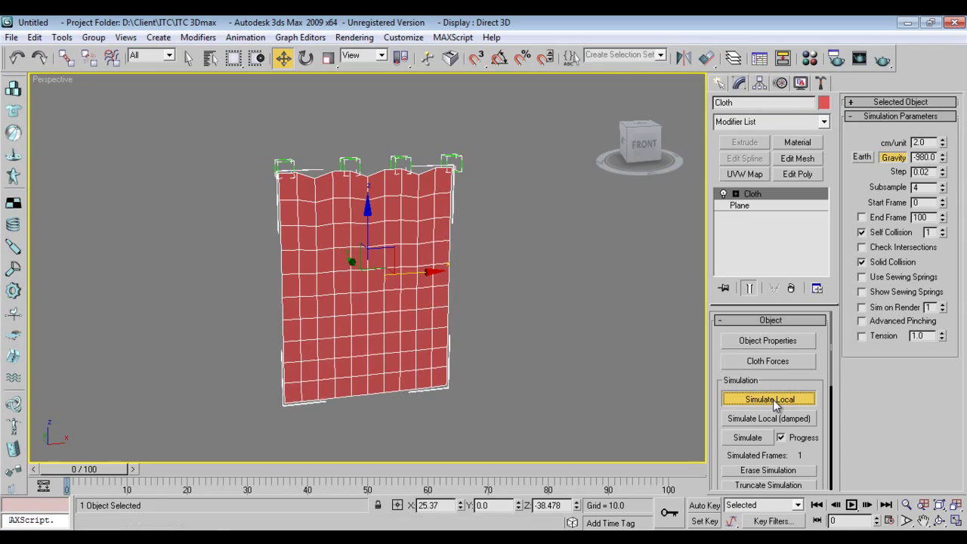
{"action": "left_click", "coordinate": [772, 400]}
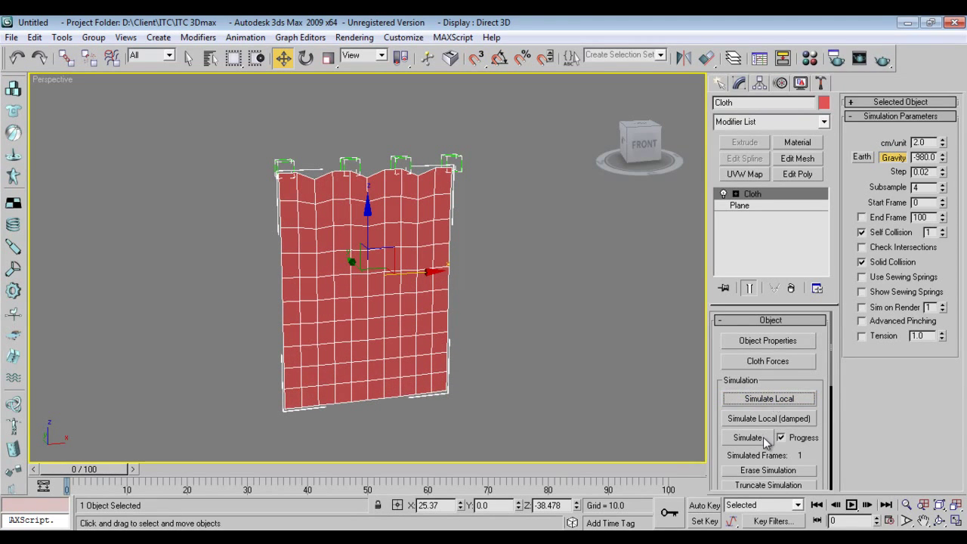
- Run the cloth simulation past frame 54, cancel it, and return to frame 0
{"action": "left_click", "coordinate": [764, 436]}
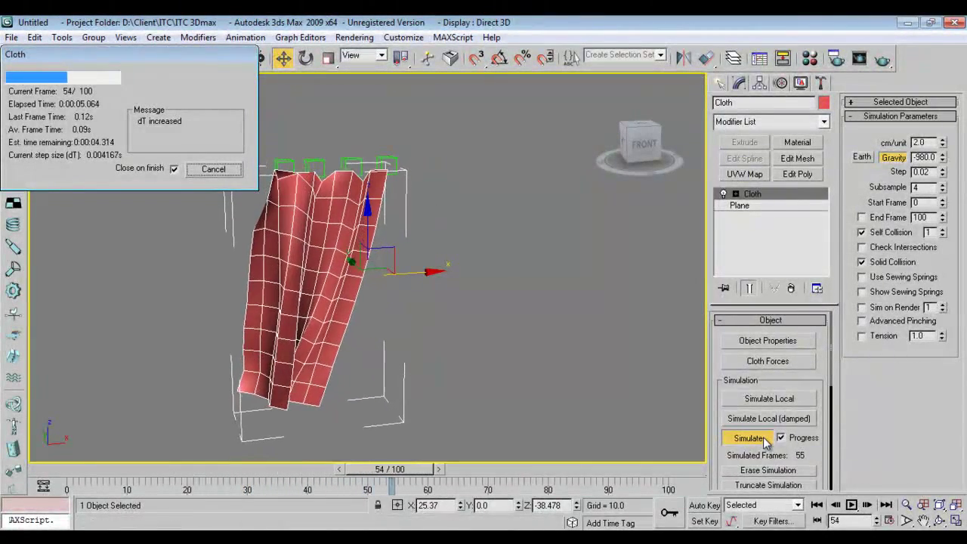
{"action": "left_click", "coordinate": [236, 172]}
{"action": "left_click_drag", "start_coordinate": [475, 471], "coordinate": [76, 473]}
{"action": "key", "text": "w"}
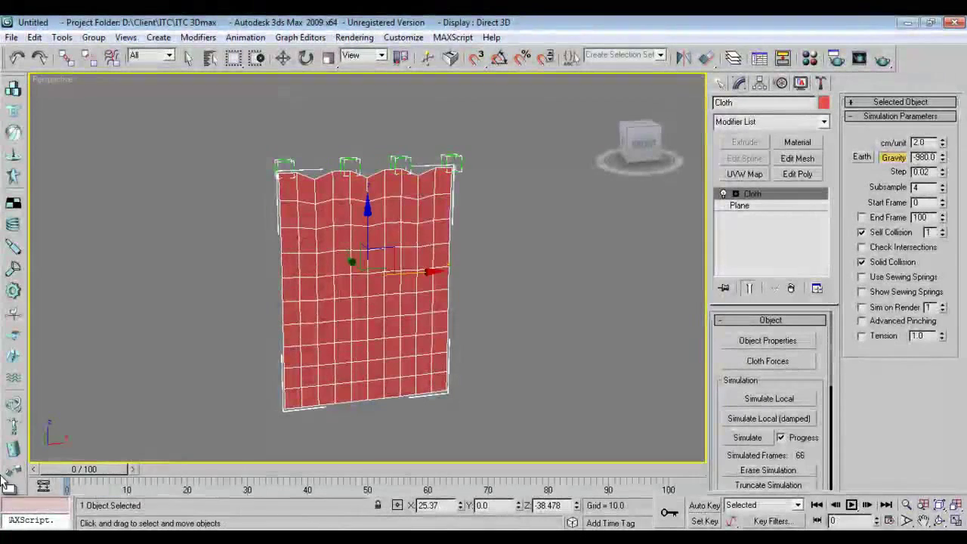
- Raise Self Collision to 2 and Subsample to 6, and erase the previous simulation
{"action": "left_click", "coordinate": [943, 230]}
{"action": "left_click", "coordinate": [943, 185]}
{"action": "left_click", "coordinate": [767, 470]}
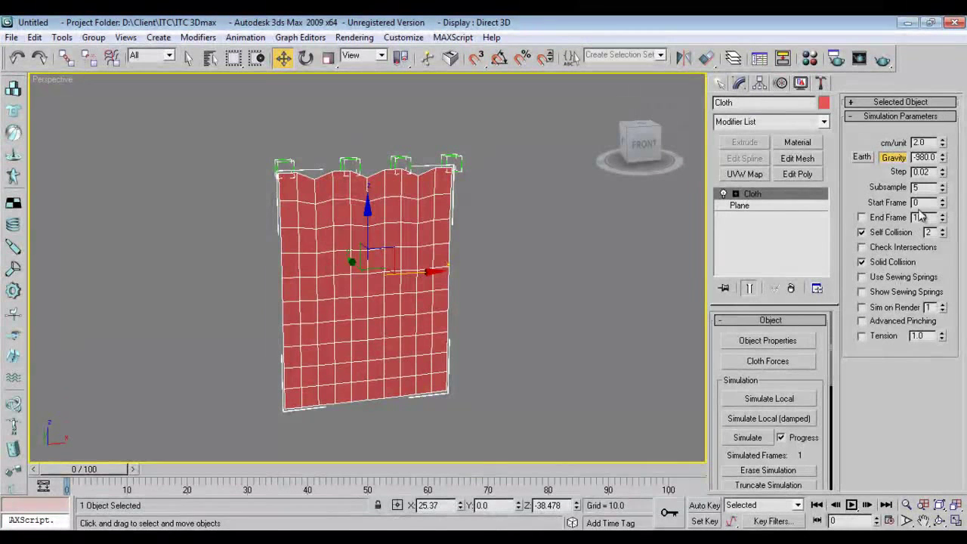
{"action": "left_click", "coordinate": [943, 185]}
- Simulate the cloth with the new collision settings, stop it at about frame 67, and return to frame 0
{"action": "left_click", "coordinate": [757, 439]}
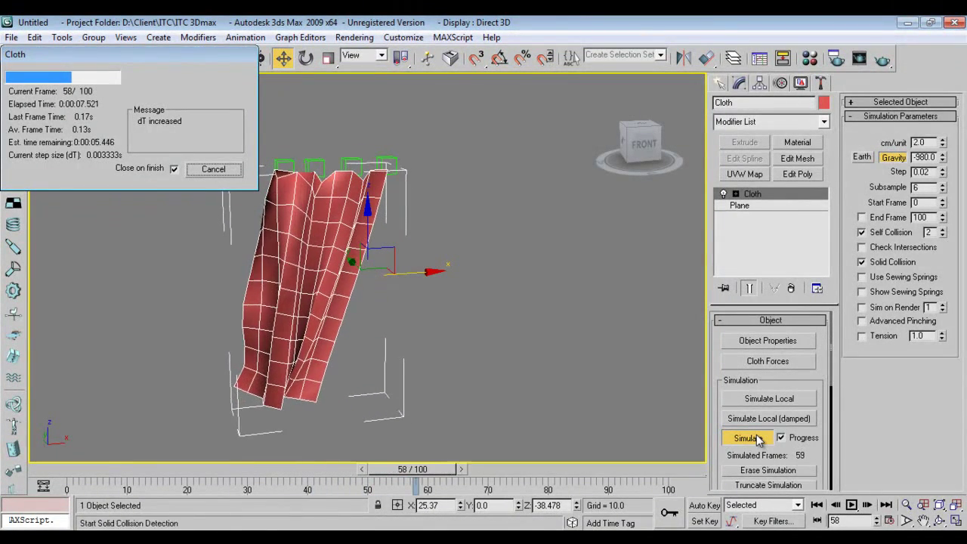
{"action": "key", "text": "Escape"}
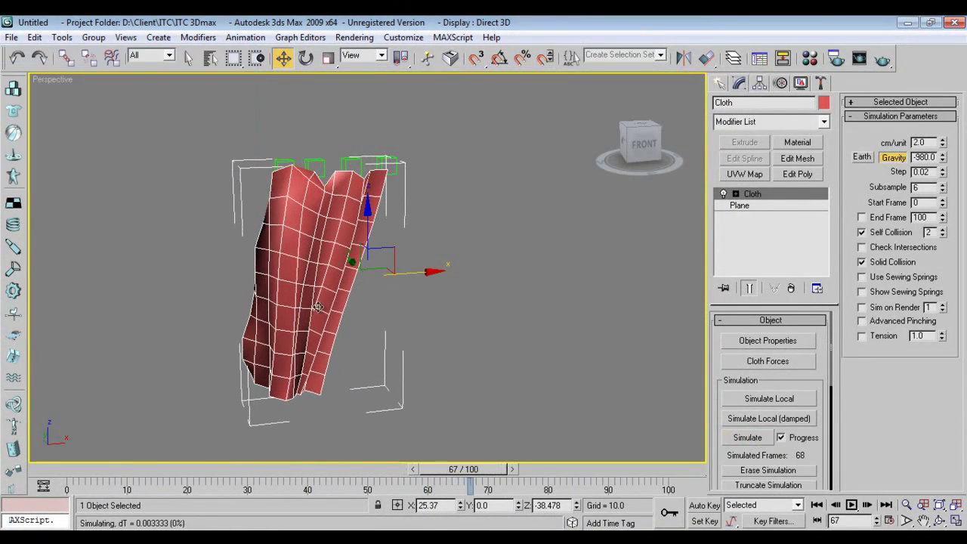
{"action": "left_click_drag", "start_coordinate": [469, 469], "coordinate": [73, 469]}
{"action": "key", "text": "w"}
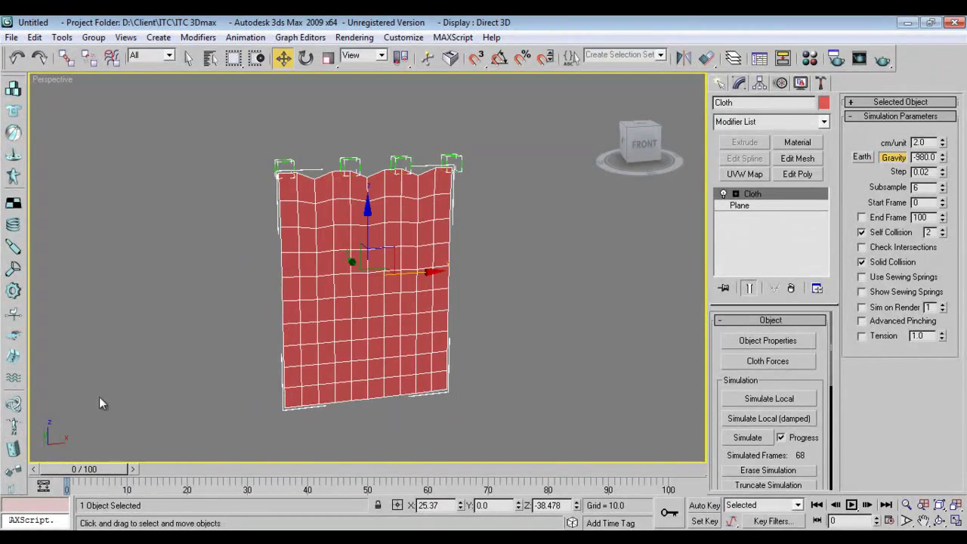
- In the front view at frame 10, move the second dummy along X toward the third one, to about -21.46
{"action": "key", "text": "f"}
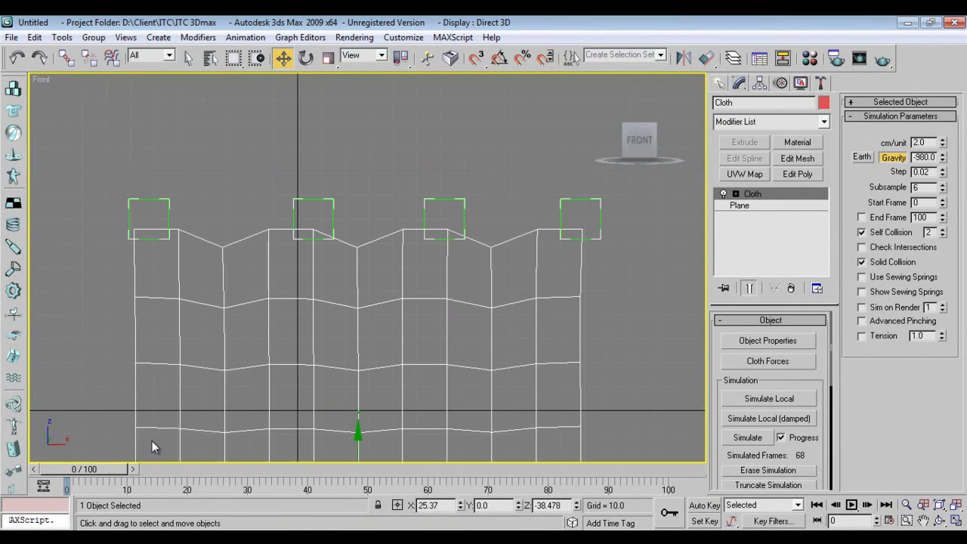
{"action": "mouse_move", "coordinate": [108, 467]}
{"action": "left_mouse_down"}
{"action": "mouse_move", "coordinate": [186, 467]}
{"action": "mouse_move", "coordinate": [115, 468]}
{"action": "left_mouse_up"}
{"action": "key", "text": "Home"}
{"action": "left_click", "coordinate": [326, 205]}
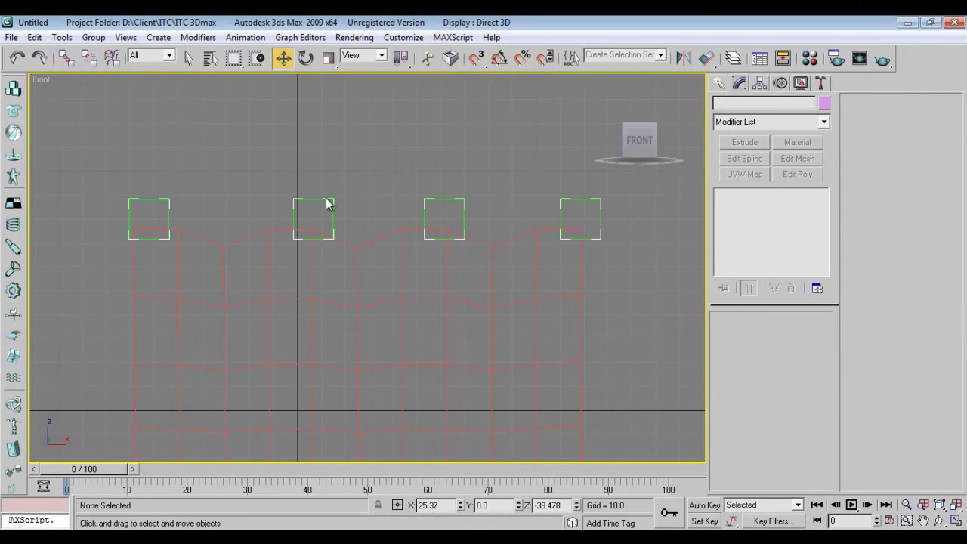
{"action": "left_click", "coordinate": [328, 201]}
{"action": "left_click_drag", "start_coordinate": [114, 469], "coordinate": [171, 469]}
{"action": "left_click_drag", "start_coordinate": [276, 219], "coordinate": [299, 219]}
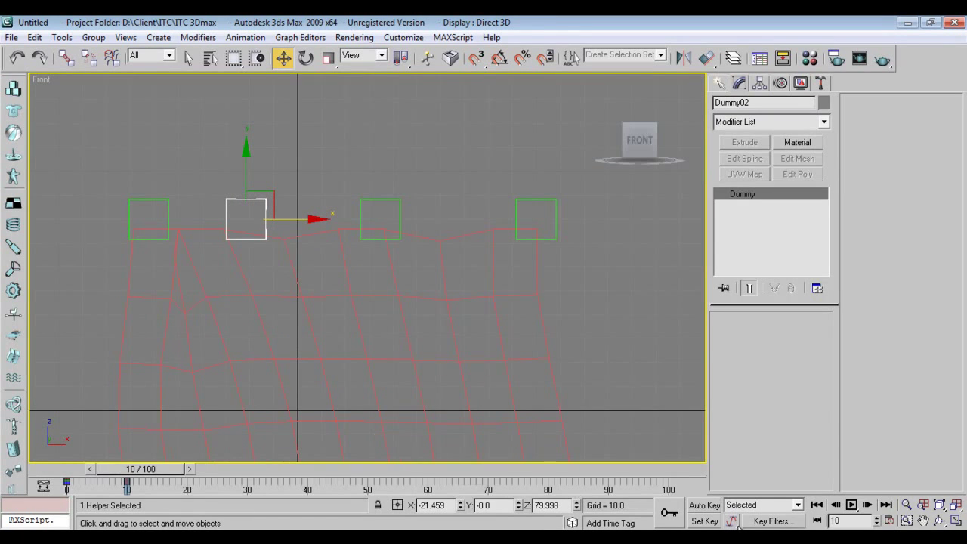
- Play the animation to check the adjusted dummy spacing, stop it, and return to frame 0
{"action": "left_click", "coordinate": [852, 505]}
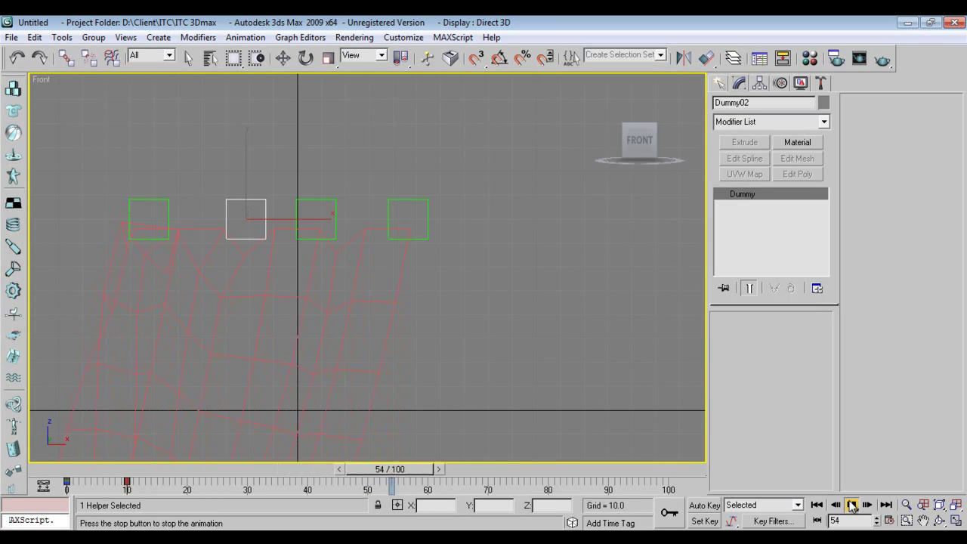
{"action": "left_click", "coordinate": [851, 505]}
{"action": "left_click", "coordinate": [816, 504]}
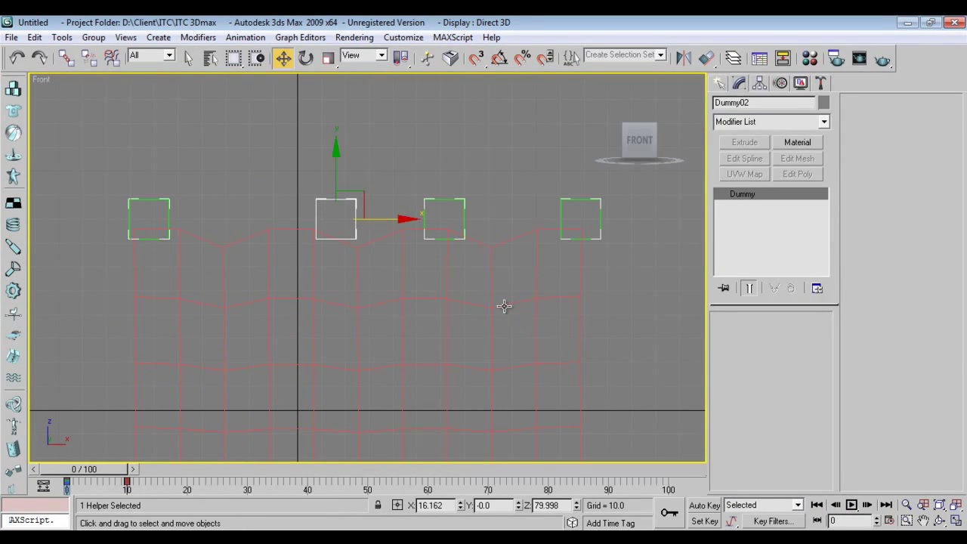
- Simulate the curtain cloth through frame 100 and inspect its folds in the perspective view
{"action": "left_click", "coordinate": [504, 306]}
{"action": "left_click", "coordinate": [763, 441]}
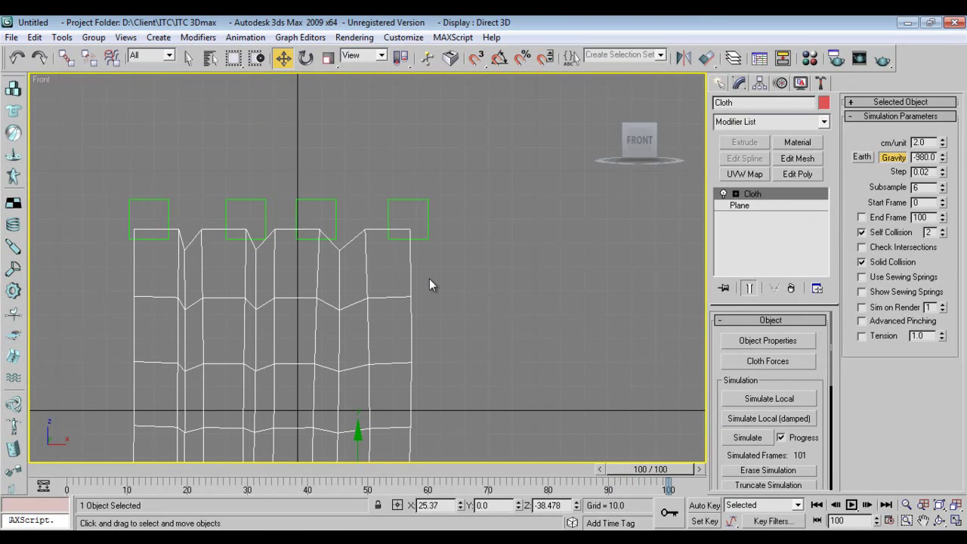
{"action": "key", "text": "p"}
{"action": "scroll", "coordinate": [394, 349], "scroll_direction": "up", "scroll_amount": 5}
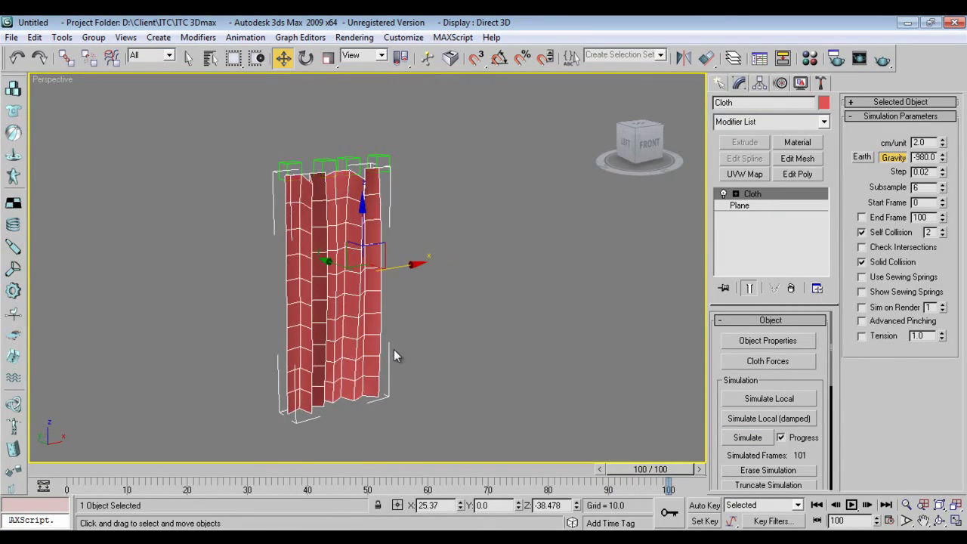
- Add a TurboSmooth modifier above Cloth on the curtain
{"action": "left_click", "coordinate": [768, 122]}
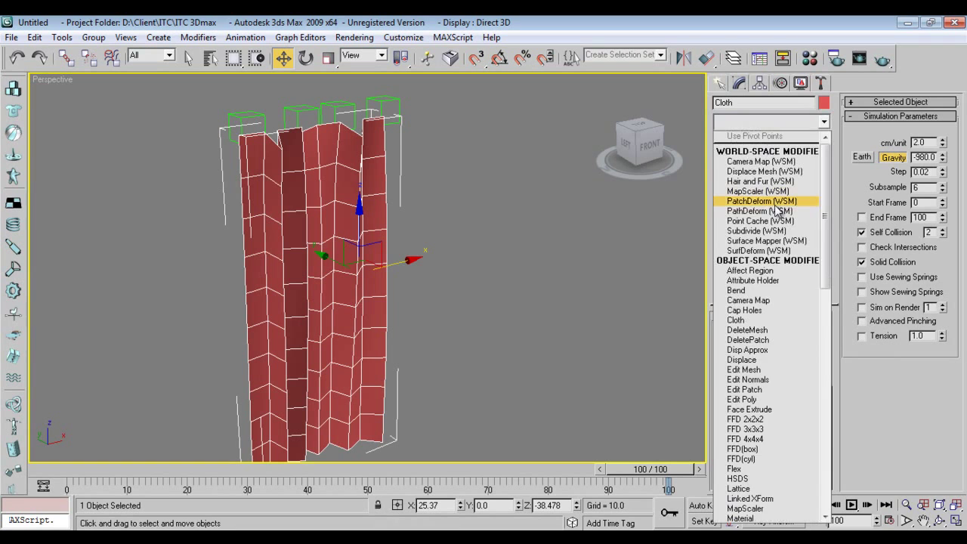
{"action": "key", "text": "t"}
{"action": "key", "text": "Down"}
{"action": "key", "text": "Down"}
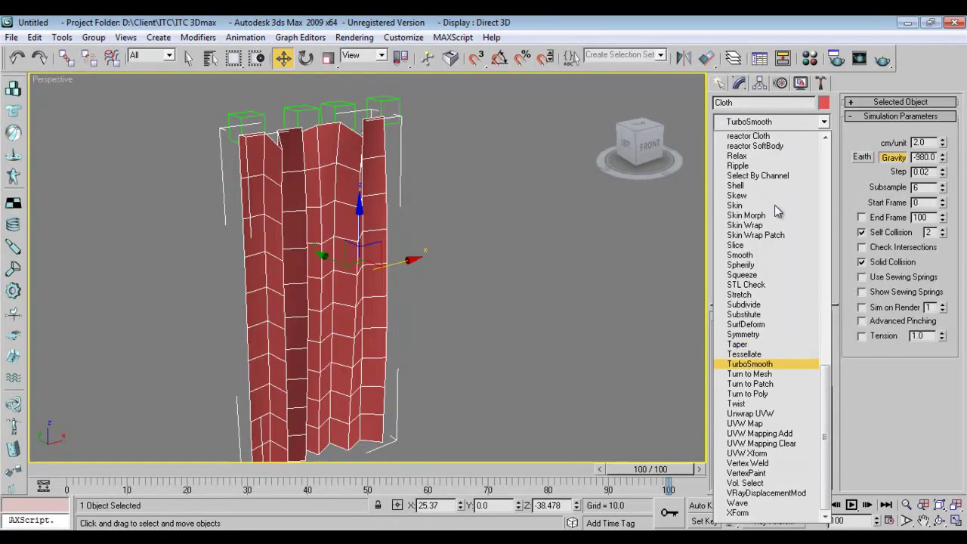
{"action": "key", "text": "Return"}
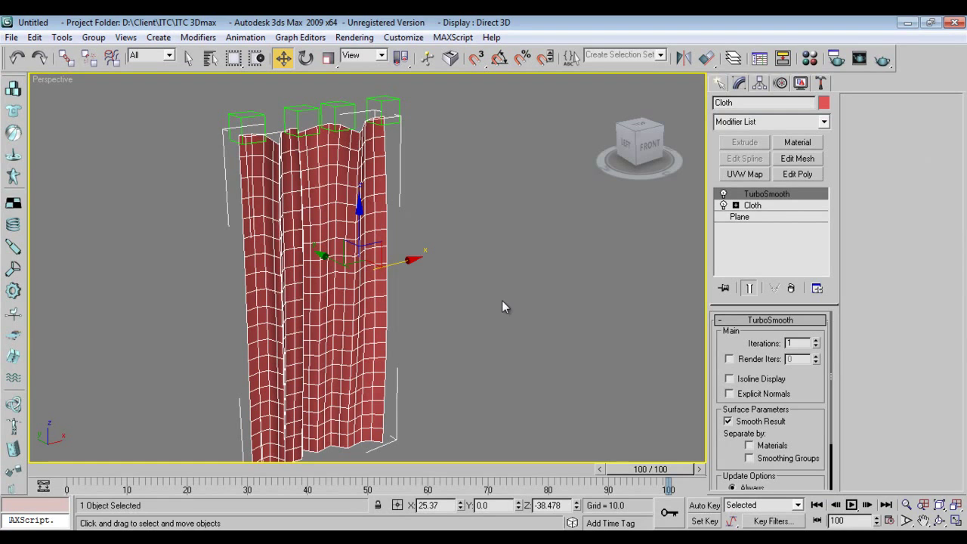
- Play the smoothed curtain animation from frame 0 and examine the folds up close
{"action": "left_click", "coordinate": [817, 504]}
{"action": "left_click", "coordinate": [850, 506]}
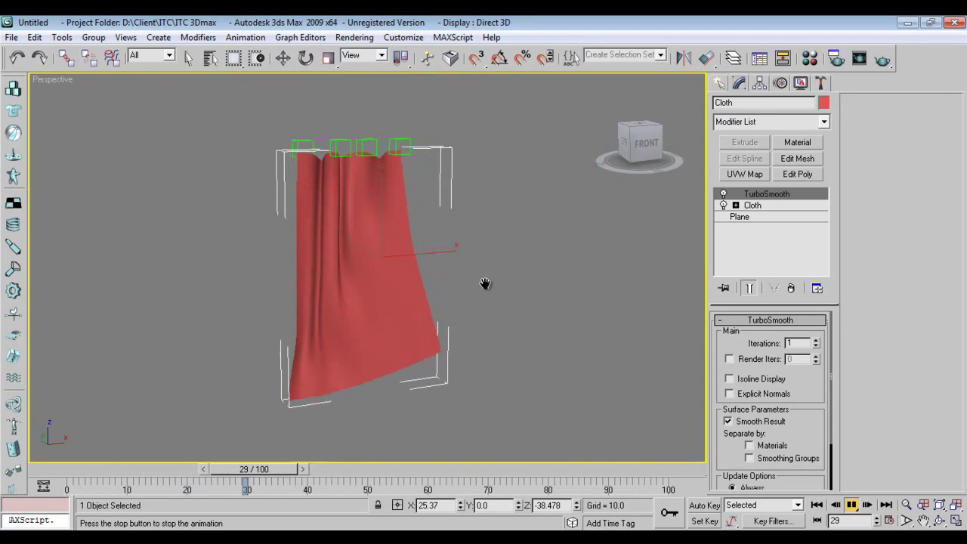
{"action": "scroll", "coordinate": [486, 283], "scroll_direction": "up", "scroll_amount": 3}
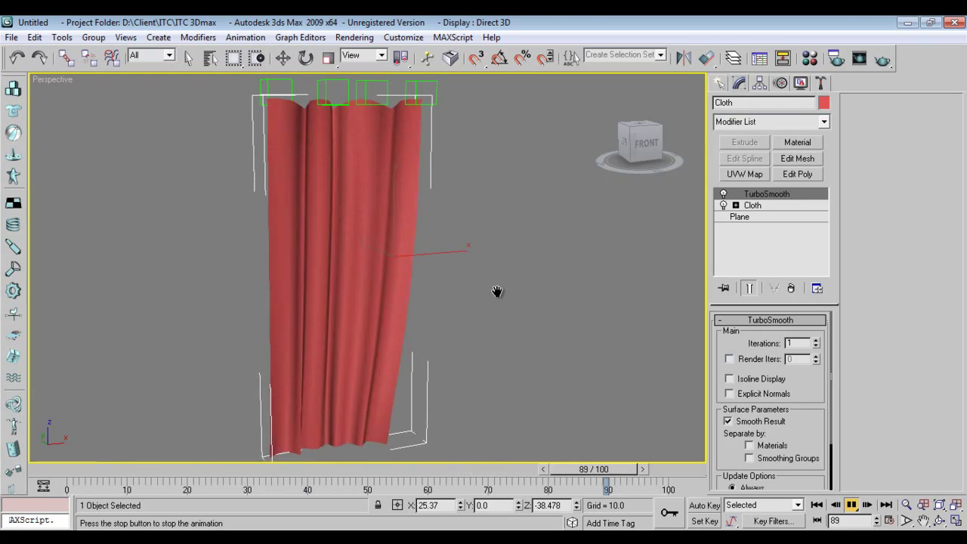